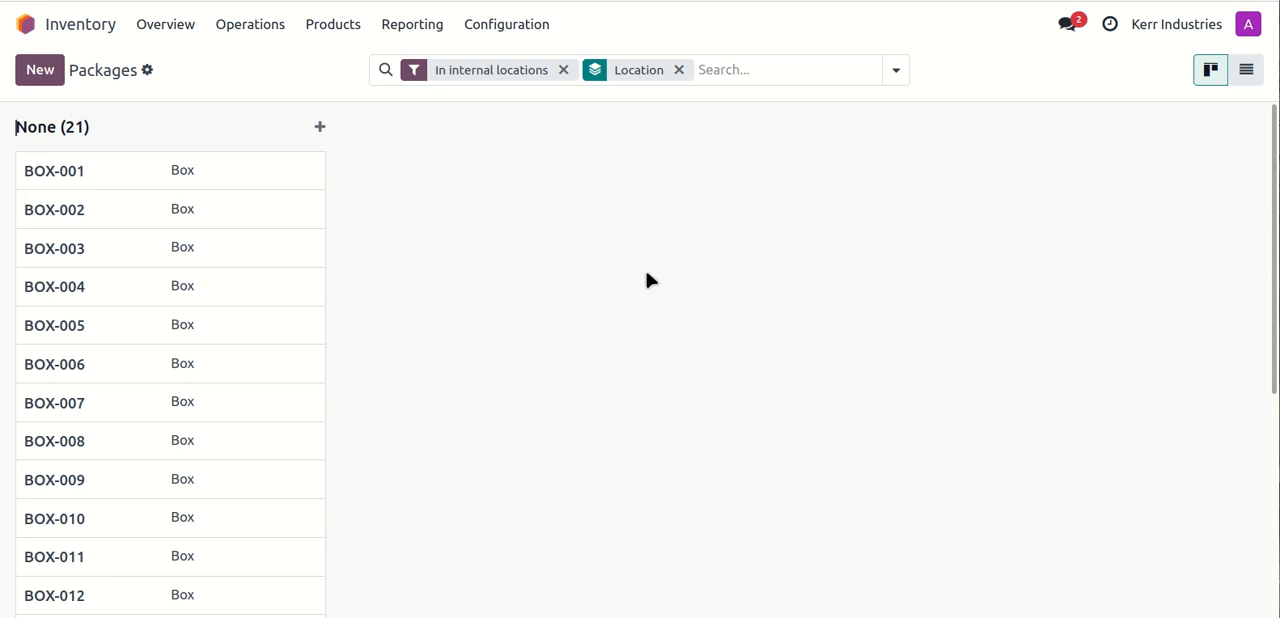
# - Create a new product in the Inventory product list and name it Product B
pyautogui.click(310, 27)
pyautogui.click(318, 72)
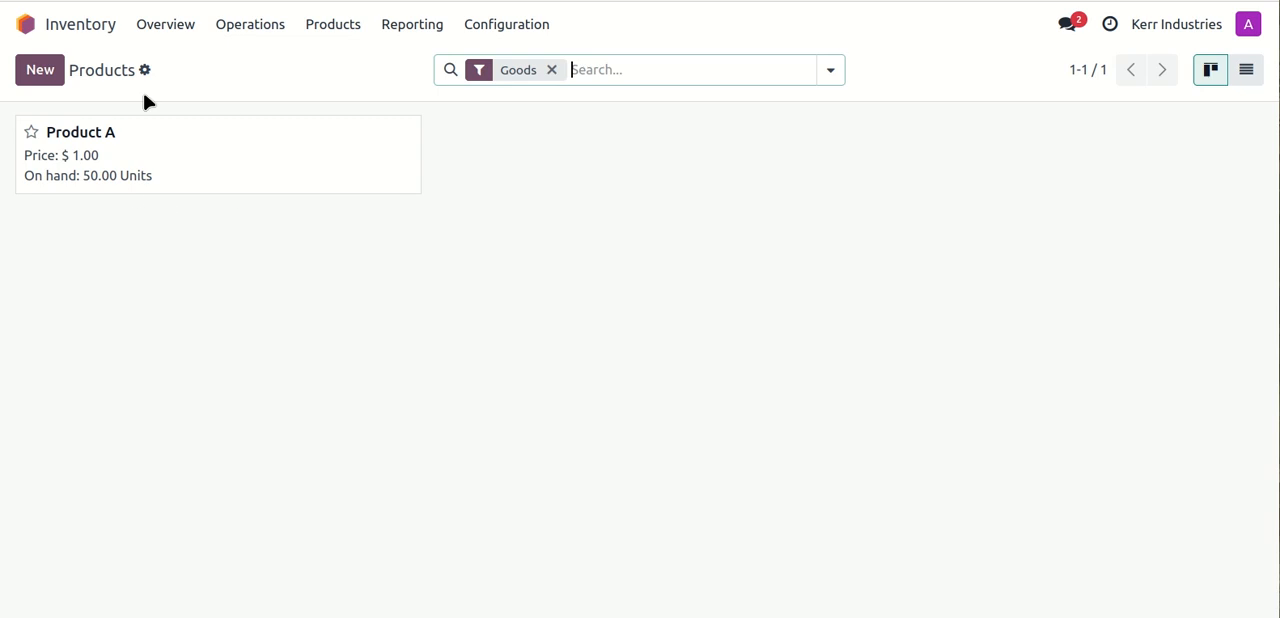
pyautogui.click(40, 70)
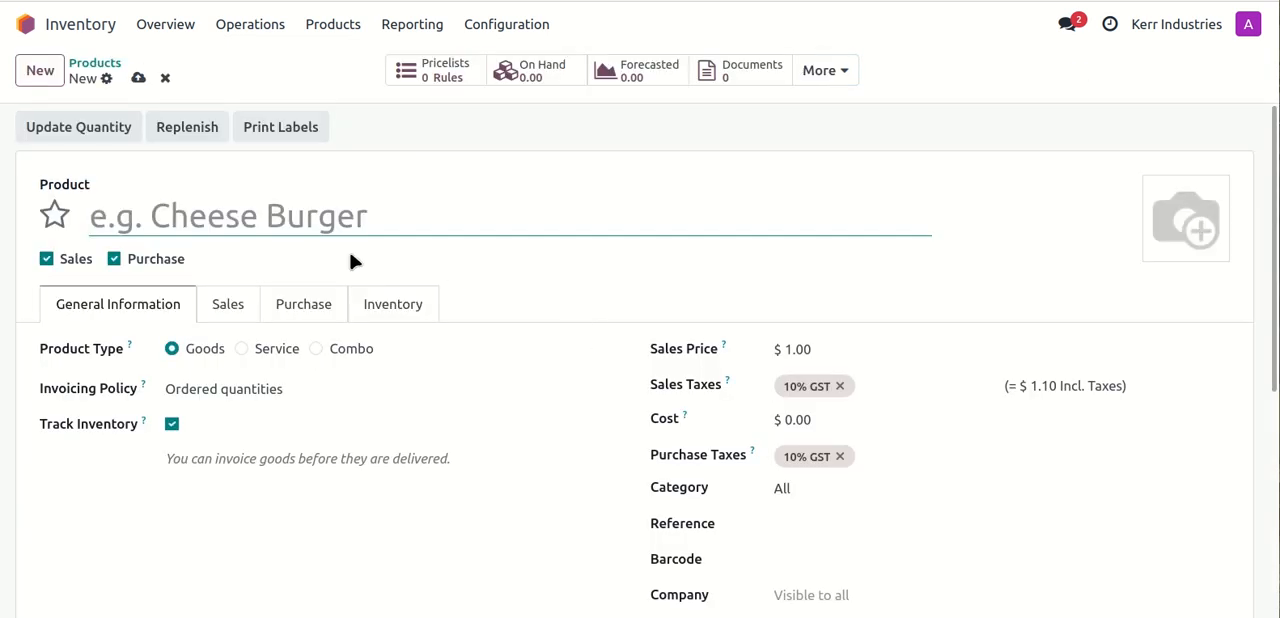
pyautogui.write('Produce')
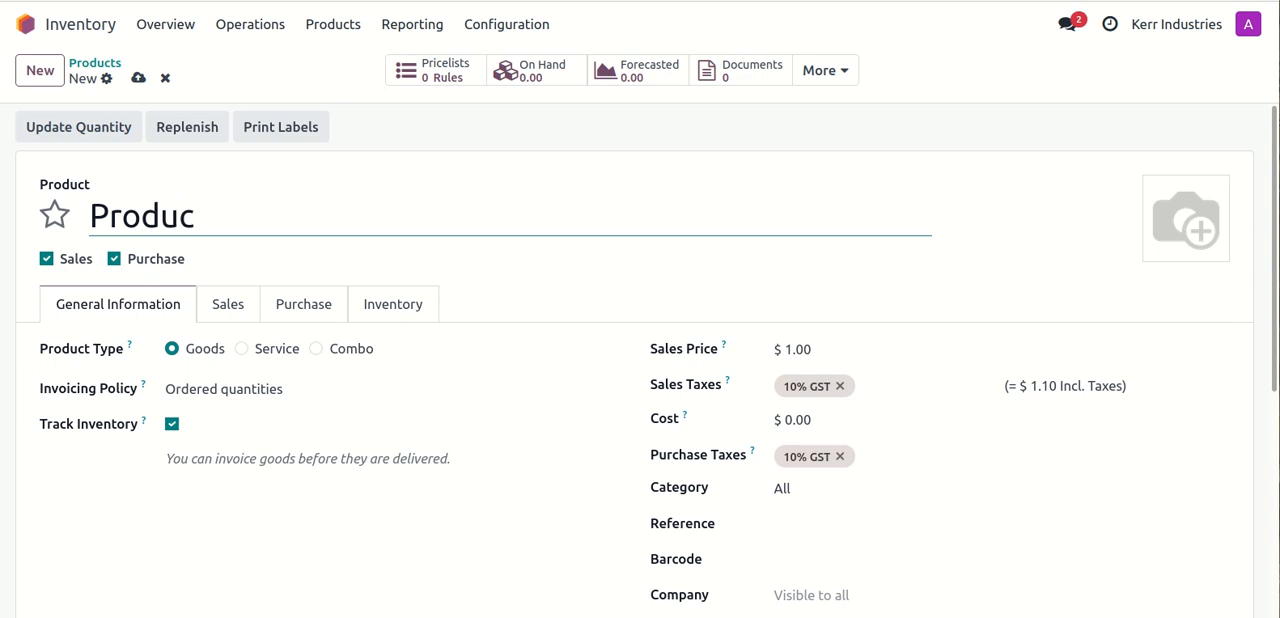
pyautogui.press('BackSpace')
pyautogui.press('BackSpace')
pyautogui.press('BackSpace')
pyautogui.write('ct B')
# - Check Product B's purchase, sales and inventory settings, save the product and return to the product list
pyautogui.click(373, 304)
pyautogui.click(303, 306)
pyautogui.click(220, 306)
pyautogui.click(383, 312)
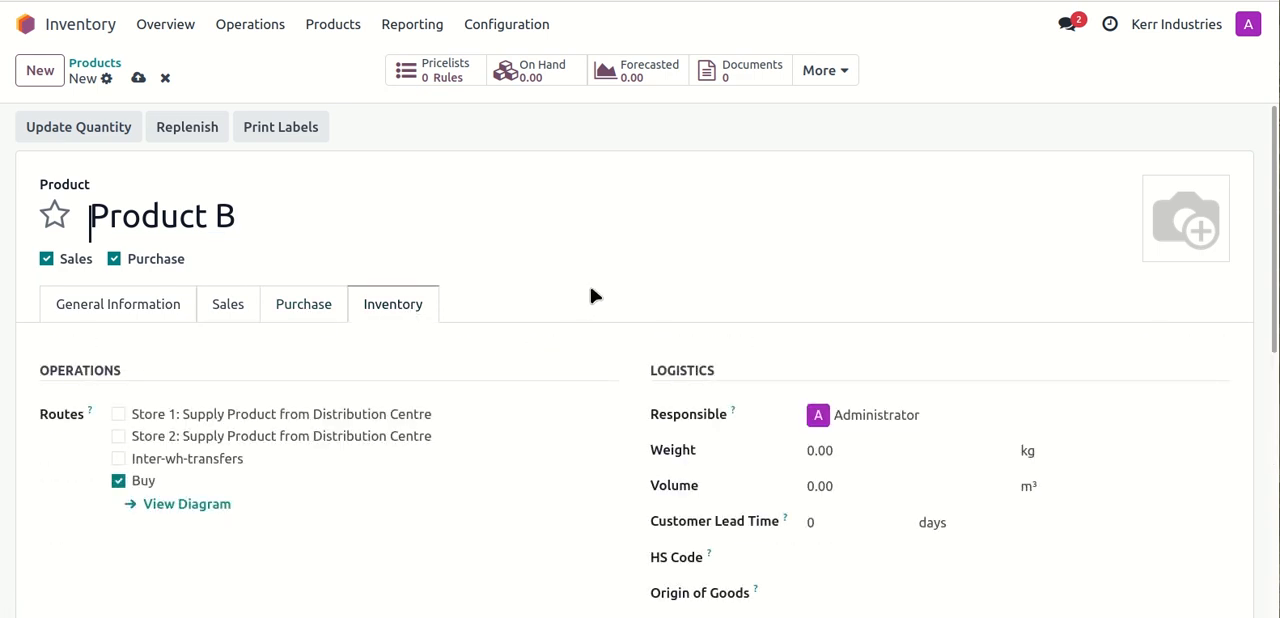
pyautogui.click(138, 77)
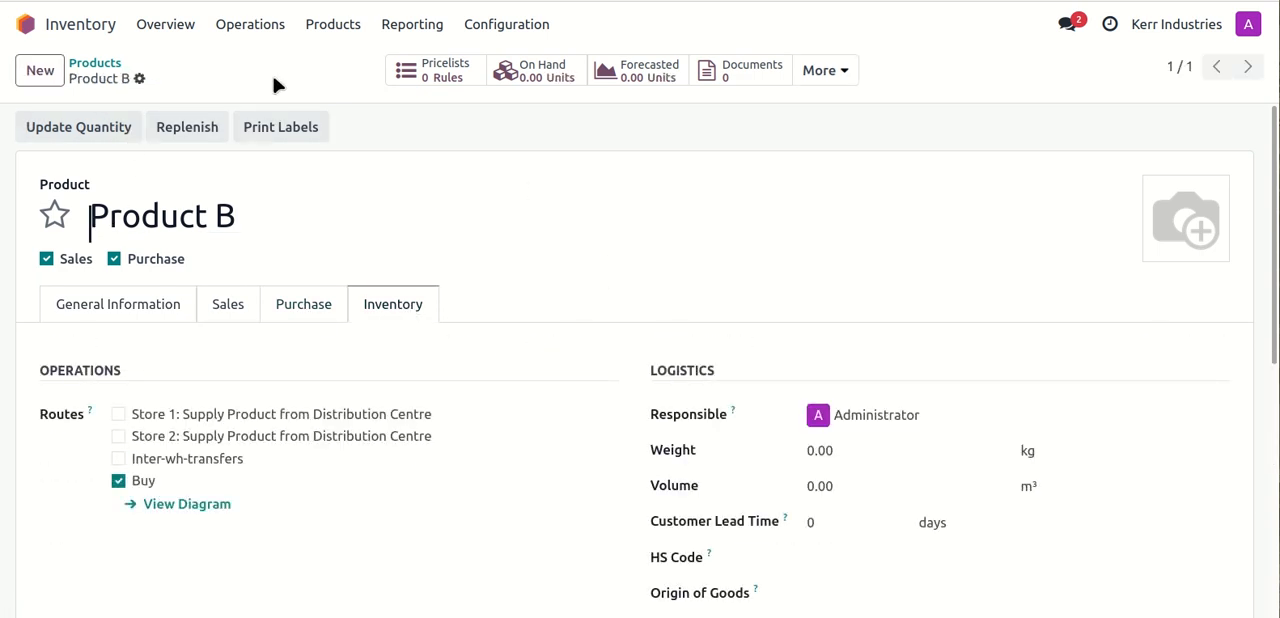
pyautogui.click(100, 63)
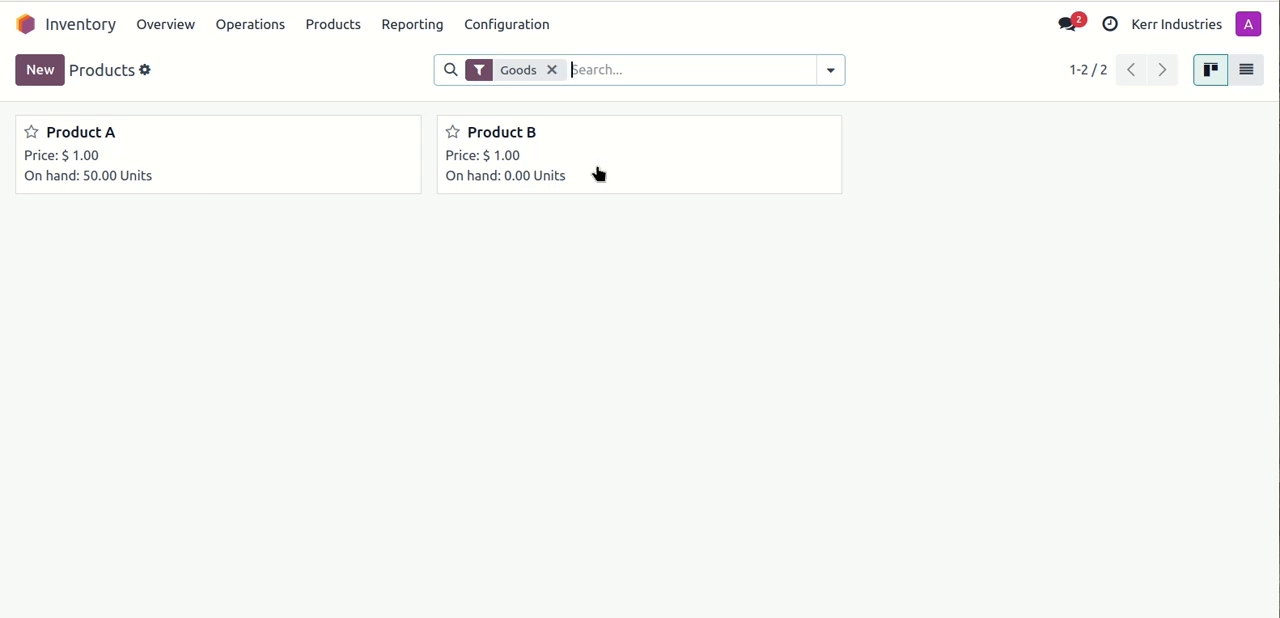
# - Switch to the Purchase app and duplicate purchase order P00001 from Supplier 1
pyautogui.click(24, 26)
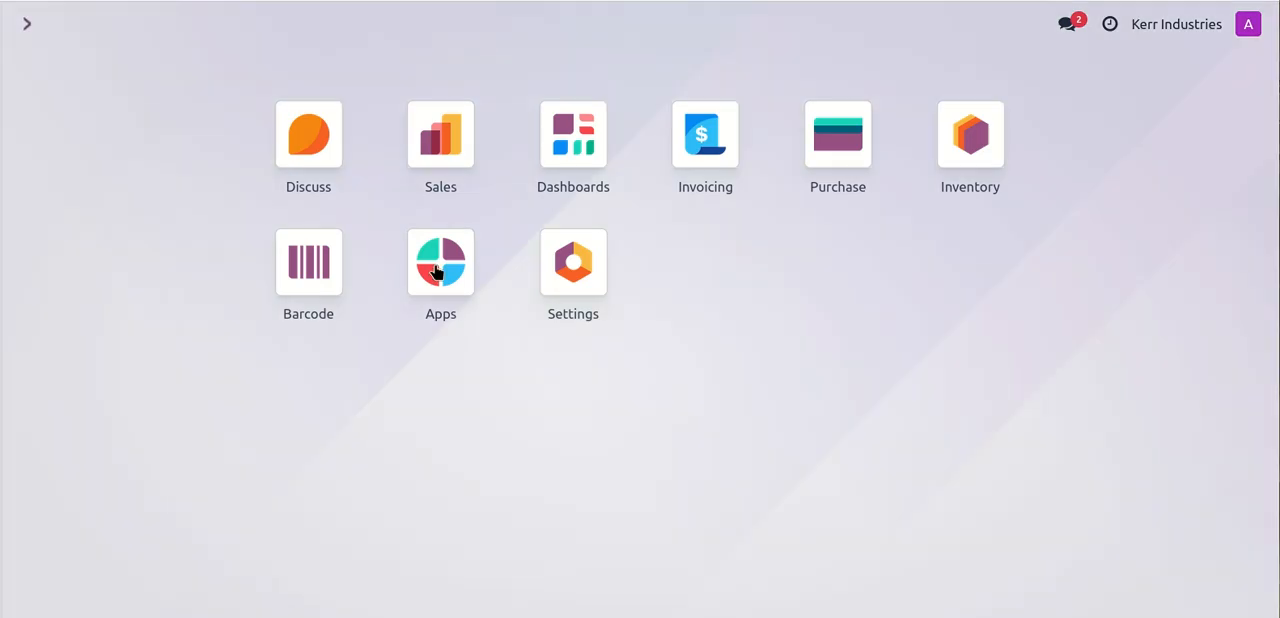
pyautogui.click(851, 148)
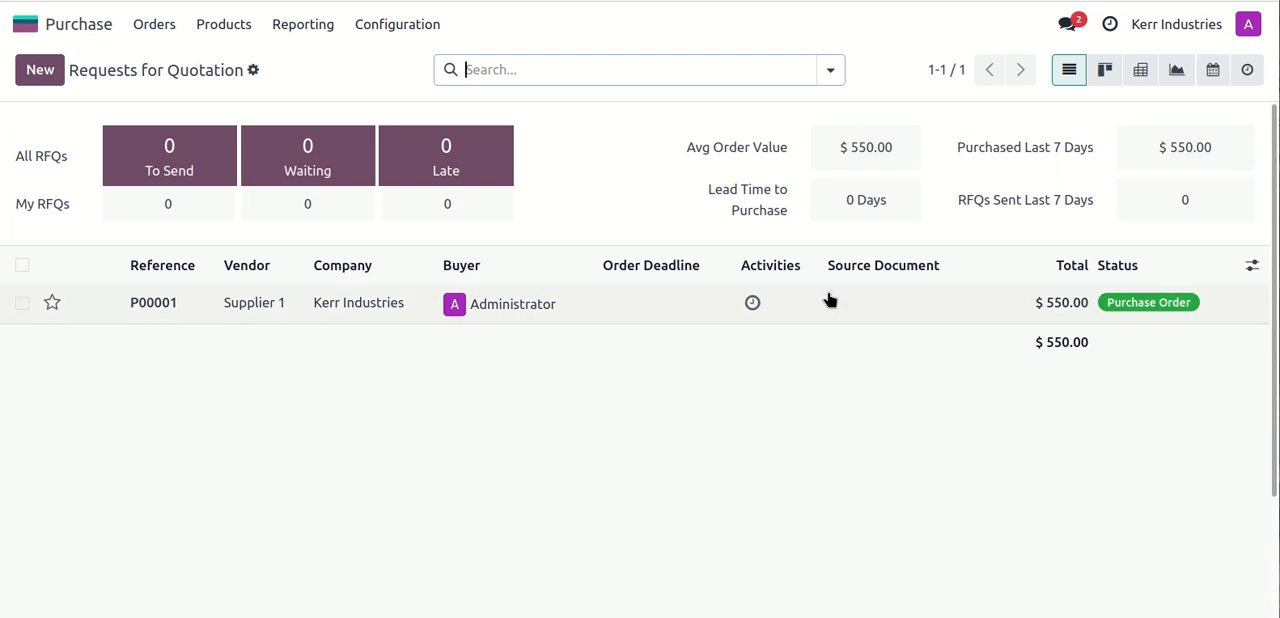
pyautogui.click(252, 314)
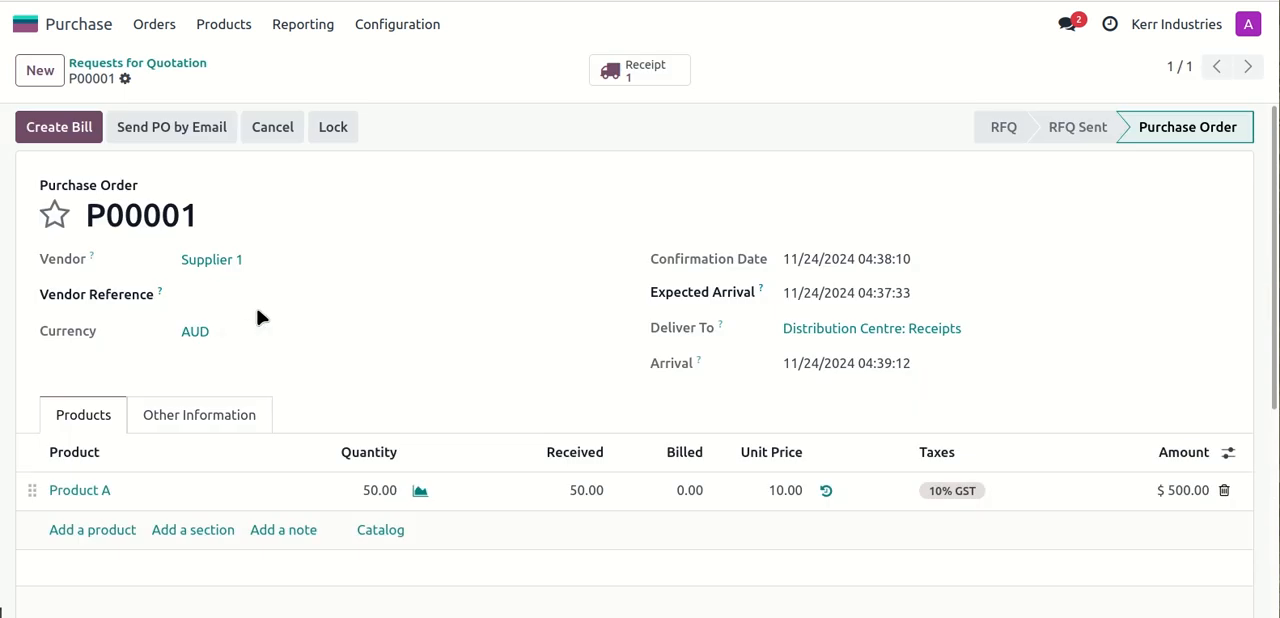
pyautogui.click(125, 78)
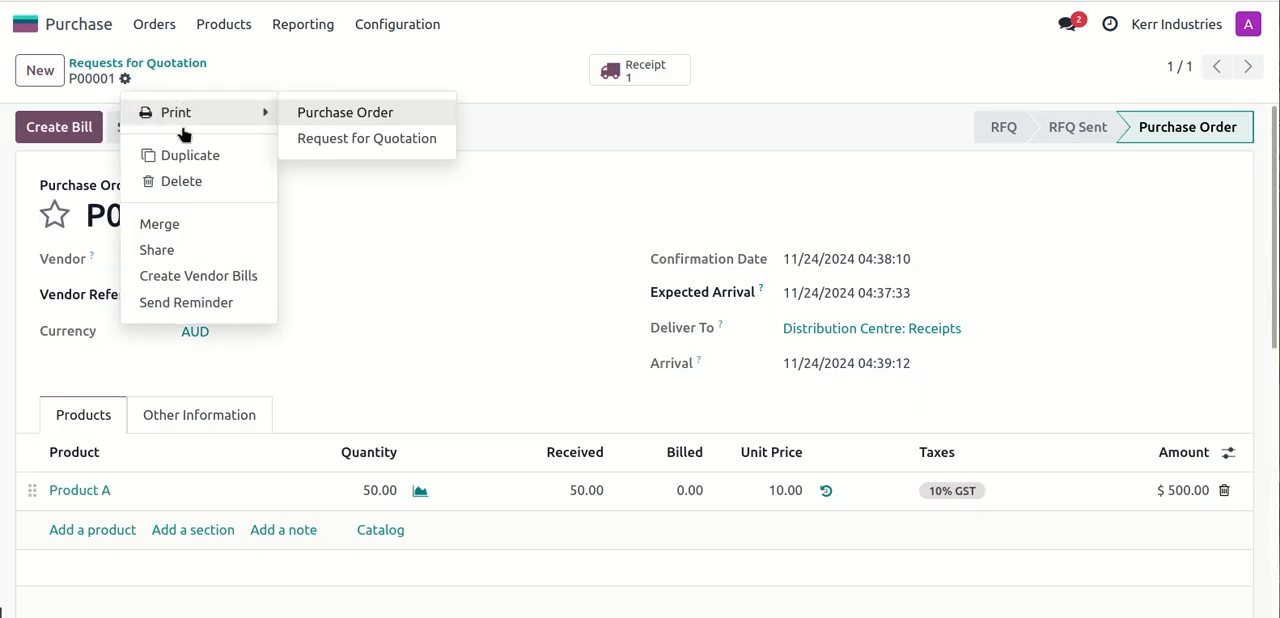
pyautogui.click(178, 158)
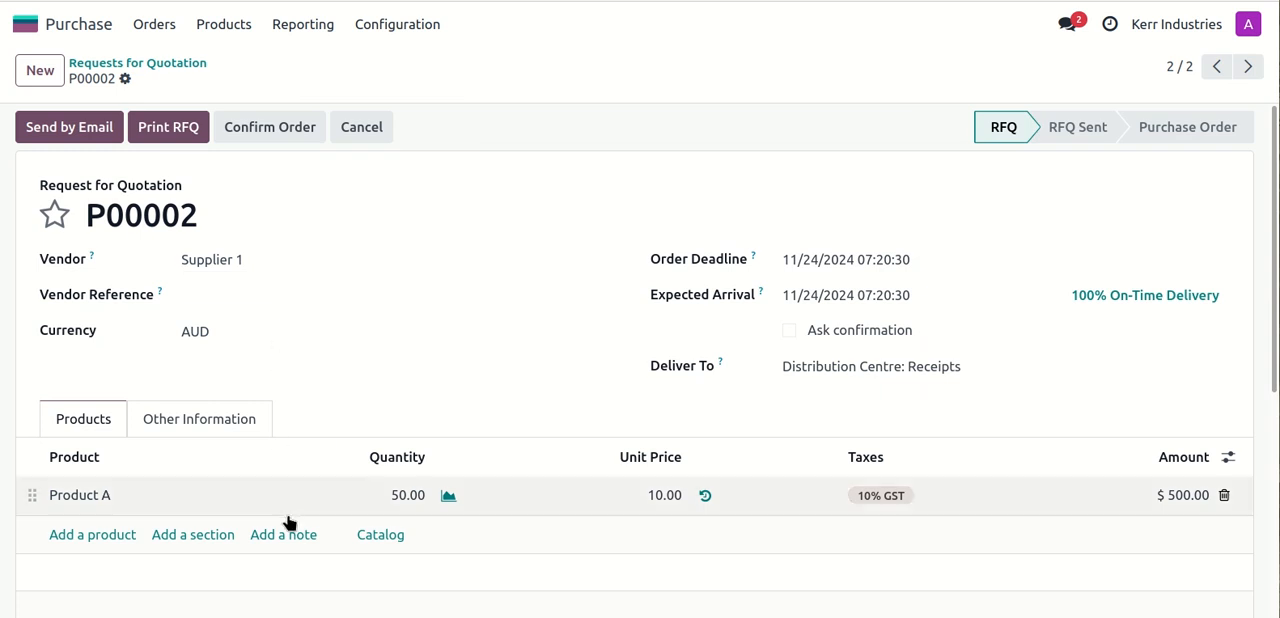
# - Add Product B to the duplicated request for quotation with quantity 50 and unit price 9
pyautogui.click(100, 534)
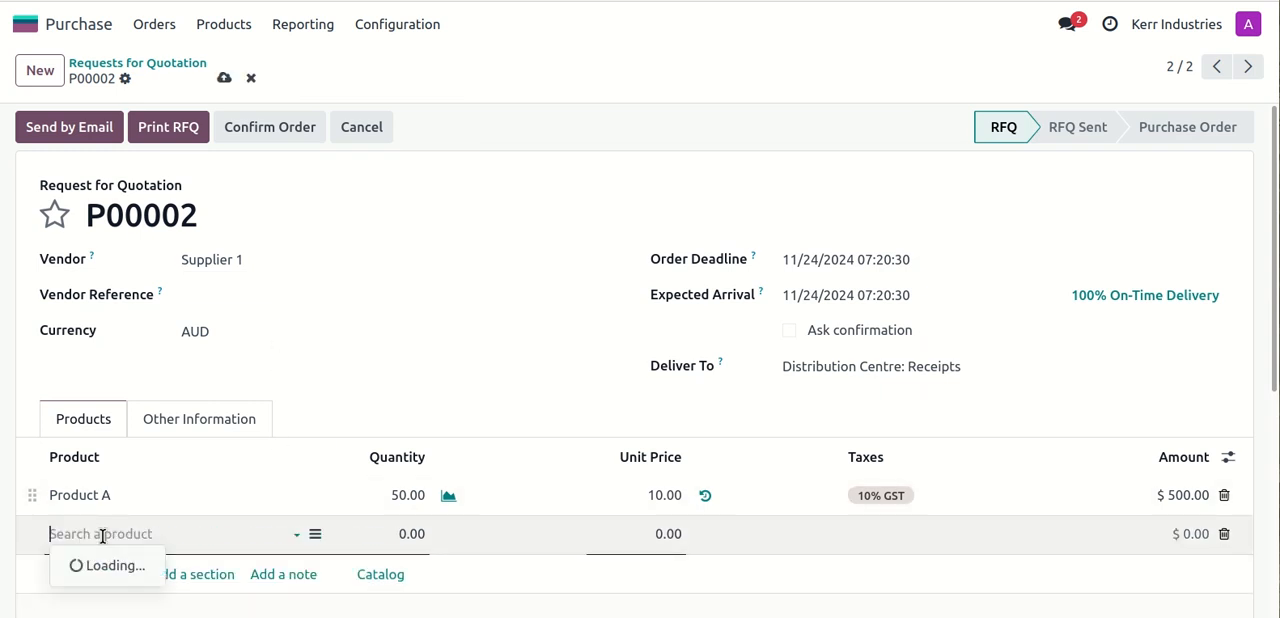
pyautogui.click(92, 452)
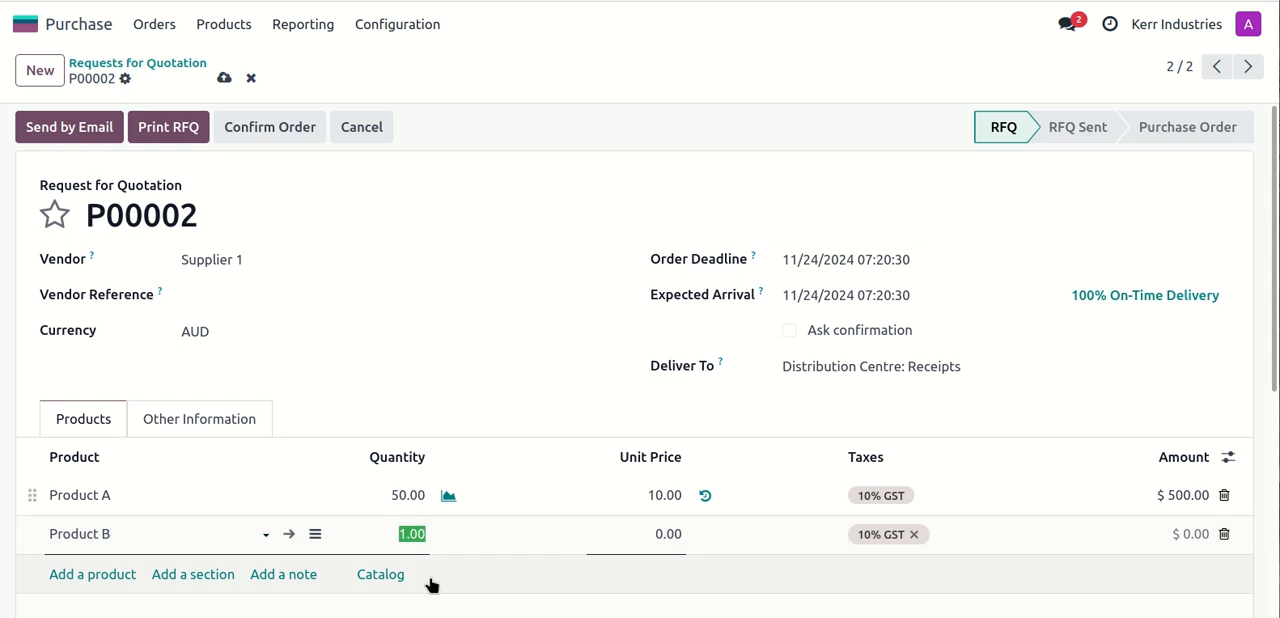
pyautogui.write('50')
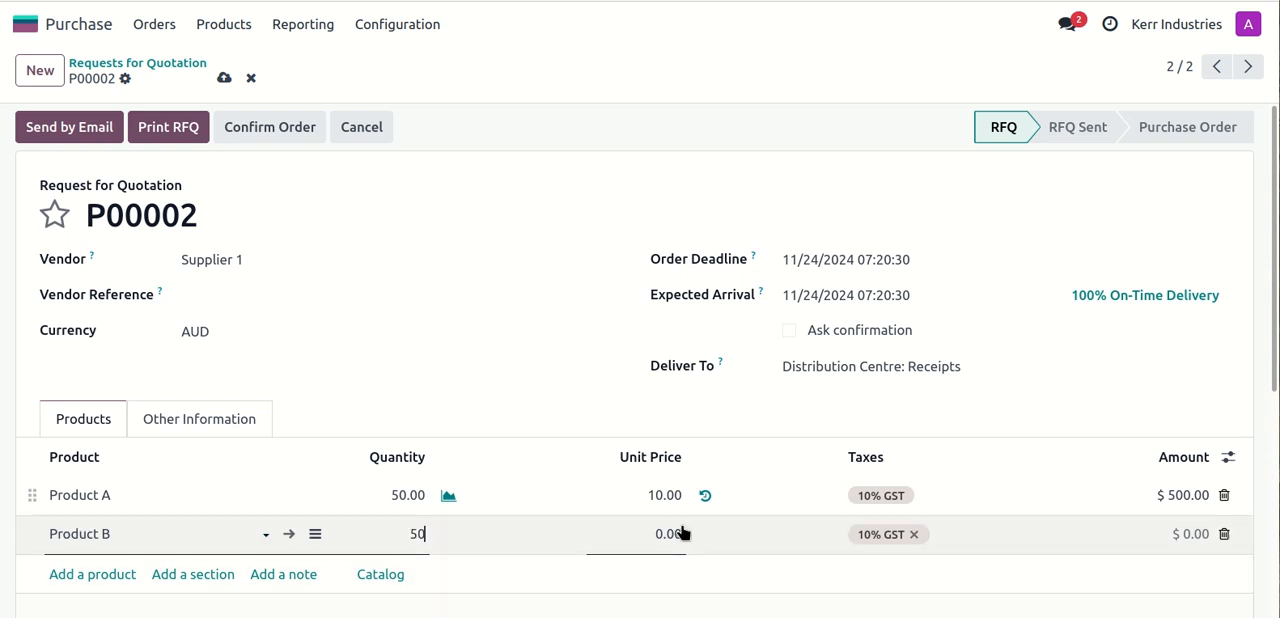
pyautogui.click(660, 537)
pyautogui.write('9')
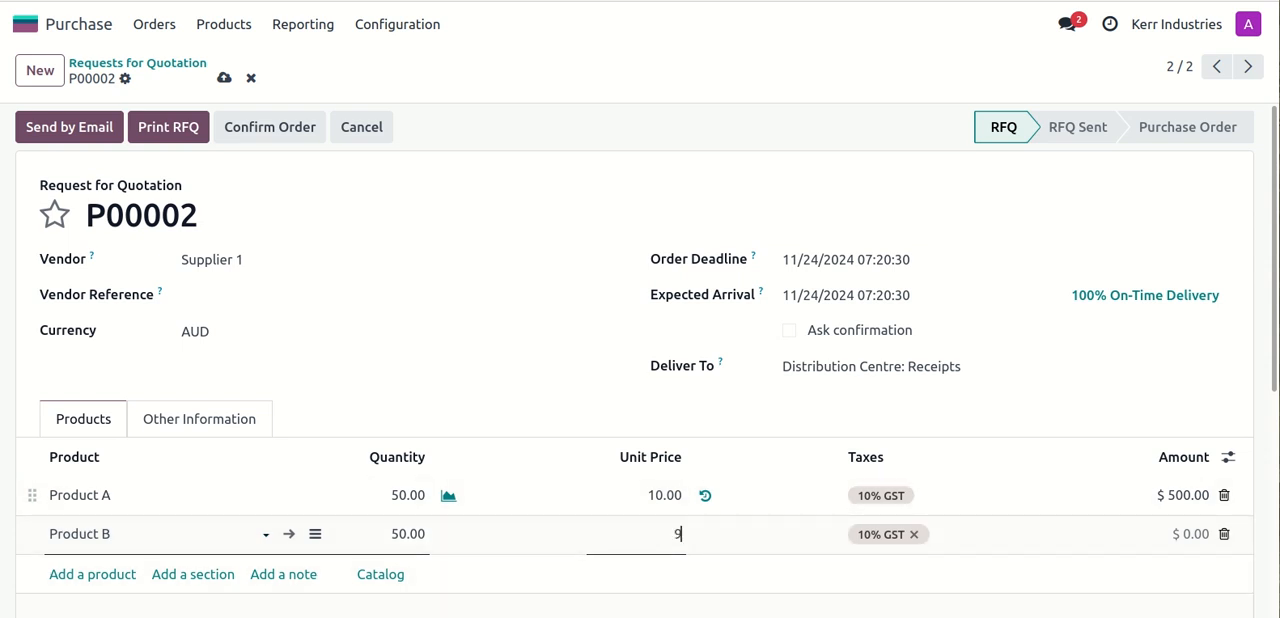
pyautogui.click(481, 408)
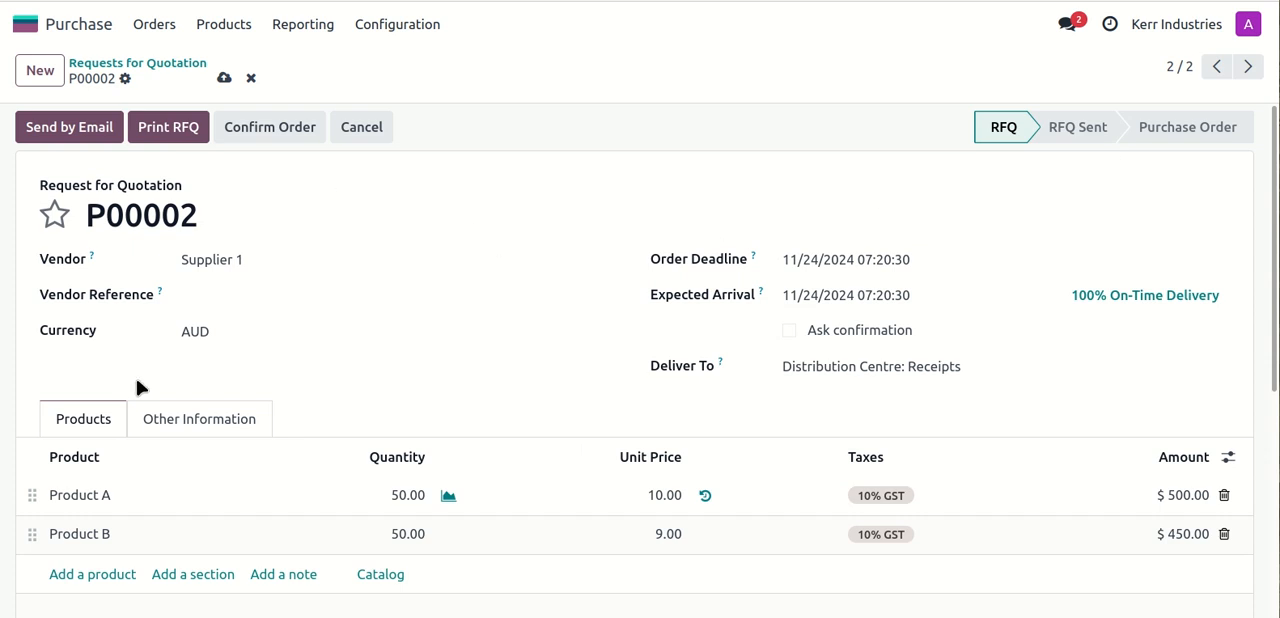
# - Confirm request for quotation P00002 as a purchase order
pyautogui.moveTo(195, 215); pyautogui.dragTo(86, 214)
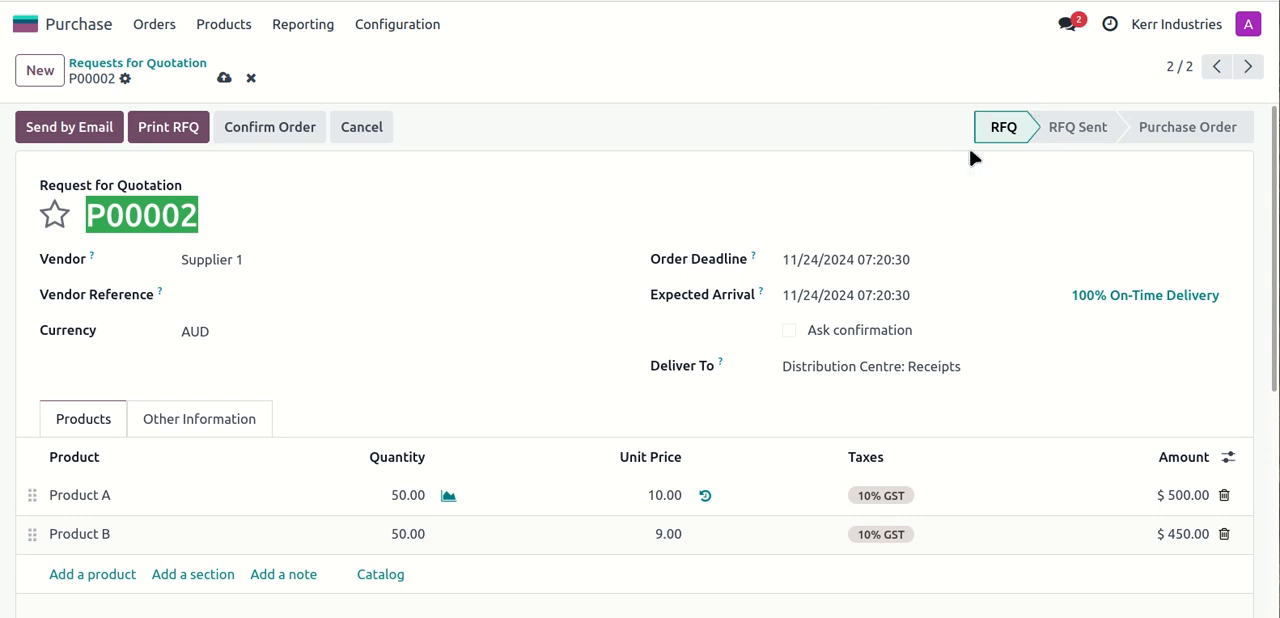
pyautogui.click(747, 141)
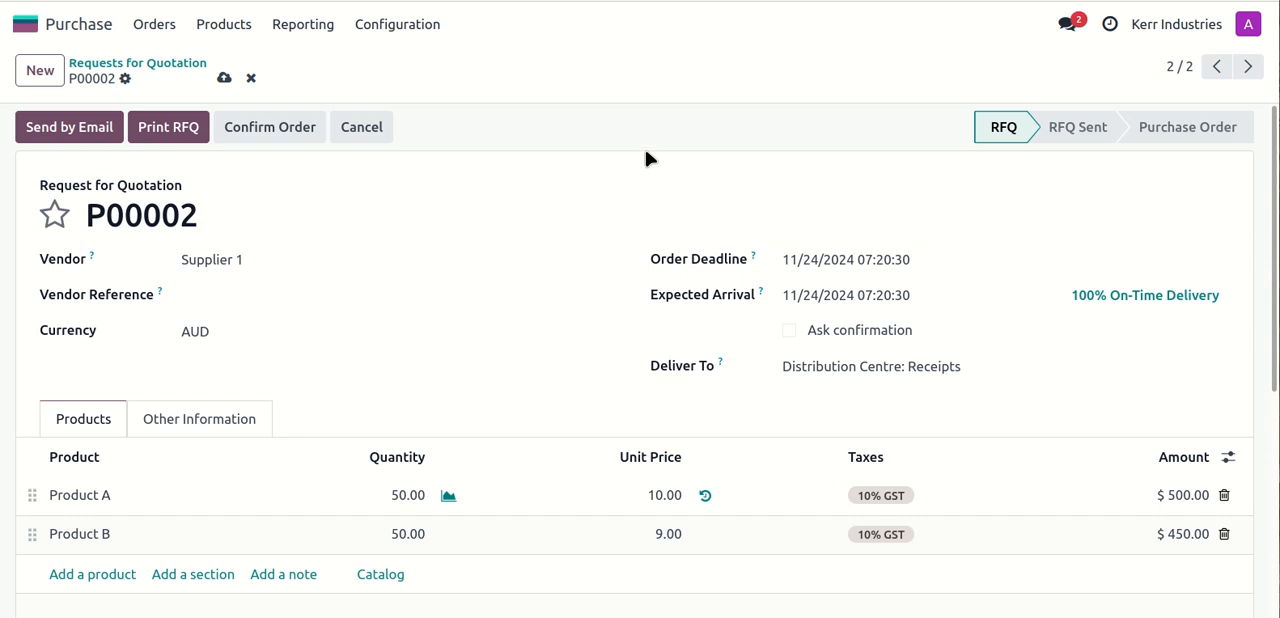
pyautogui.click(256, 128)
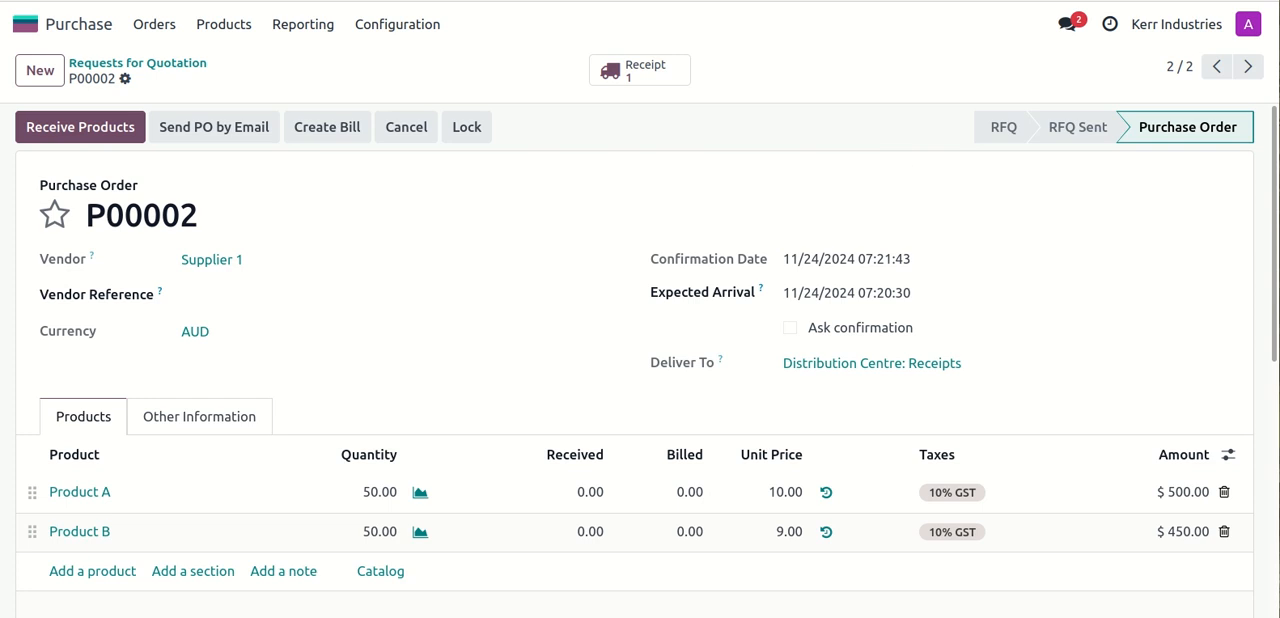
# - Bring the packages spreadsheet in LibreOffice Calc into view and examine the package names on the Supplier -> DC Receipt sheet
pyautogui.moveTo(1279, 62); pyautogui.dragTo(731, 0)
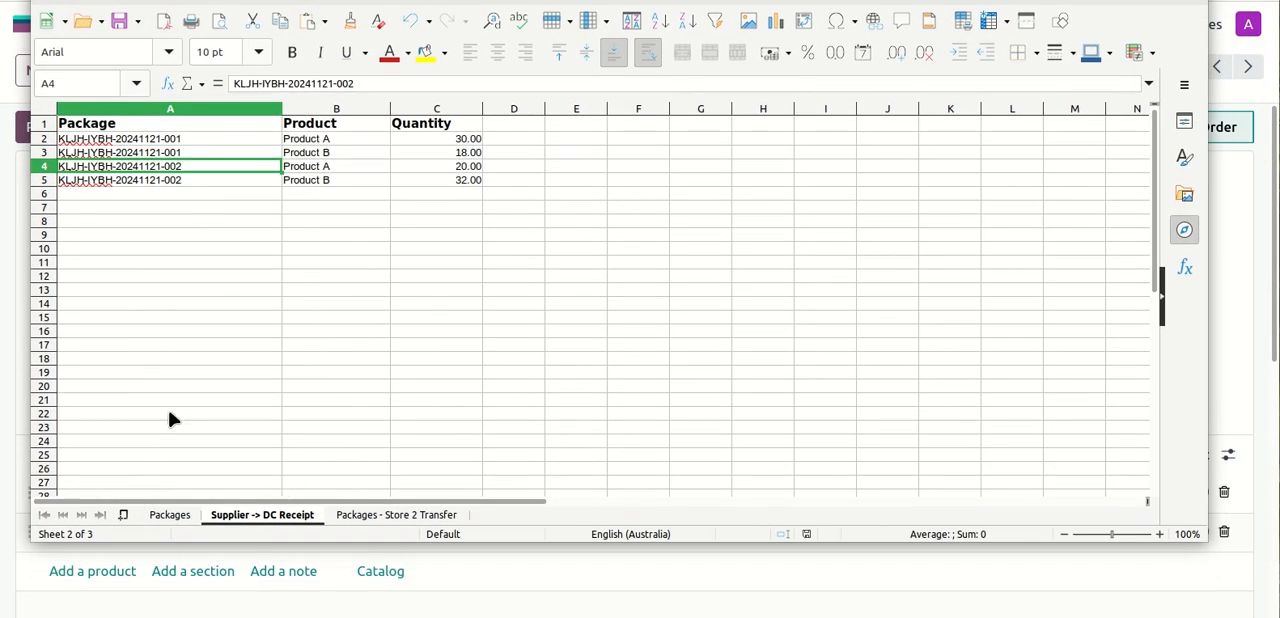
pyautogui.click(117, 142)
pyautogui.click(124, 153)
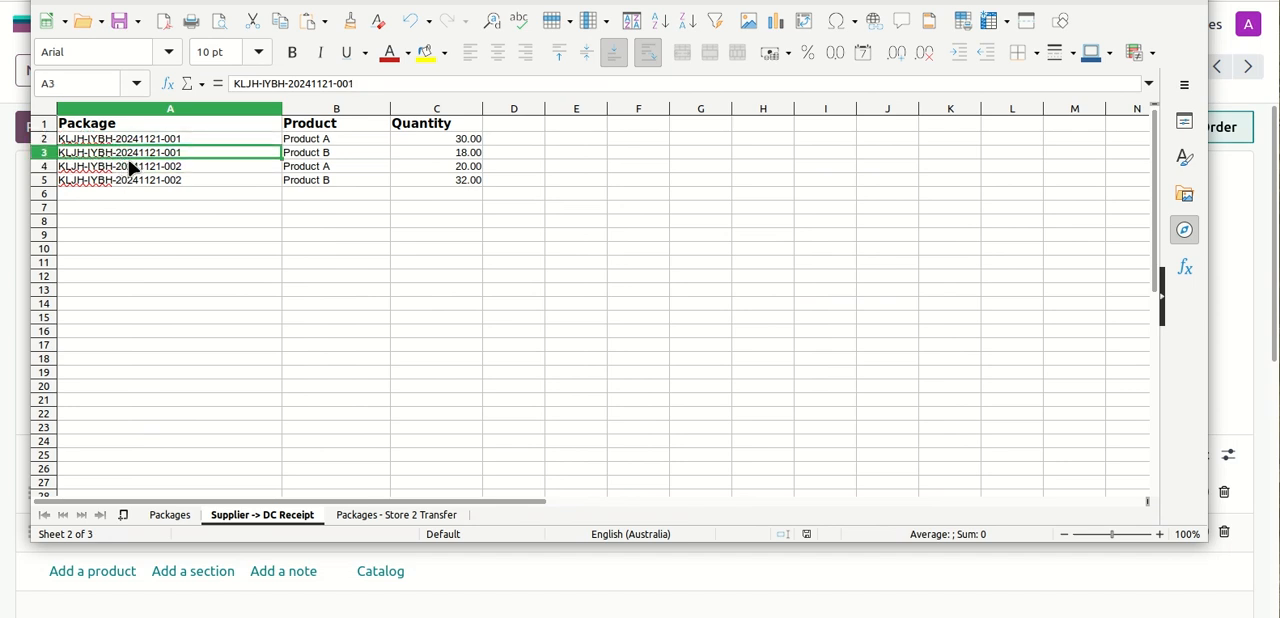
pyautogui.click(122, 180)
pyautogui.click(167, 143)
pyautogui.click(184, 155)
pyautogui.click(188, 167)
pyautogui.click(192, 180)
pyautogui.moveTo(200, 124); pyautogui.dragTo(206, 148)
pyautogui.click(245, 166)
pyautogui.click(345, 142)
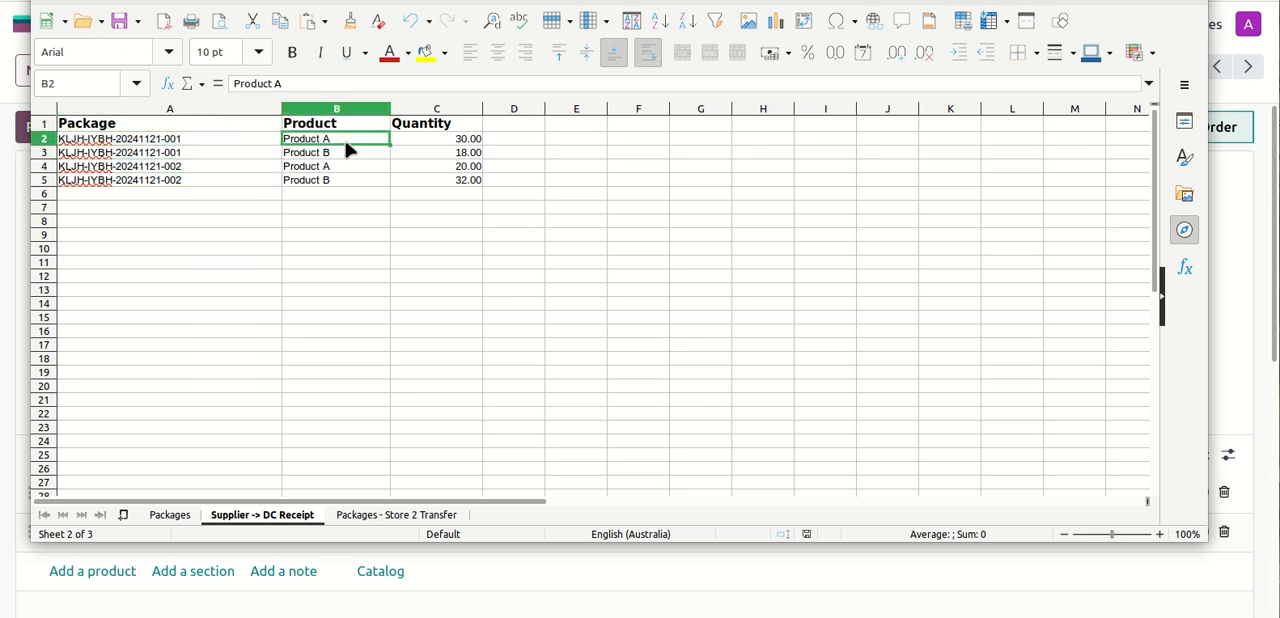
pyautogui.click(199, 138)
pyautogui.click(192, 152)
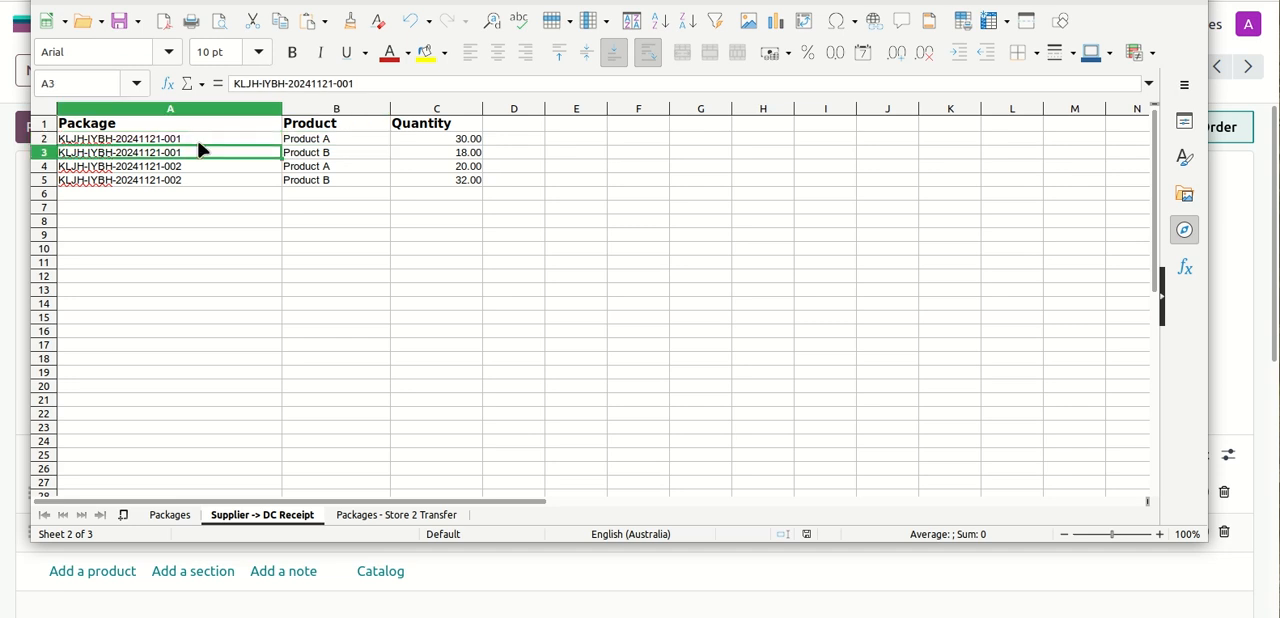
pyautogui.click(200, 125)
pyautogui.click(346, 140)
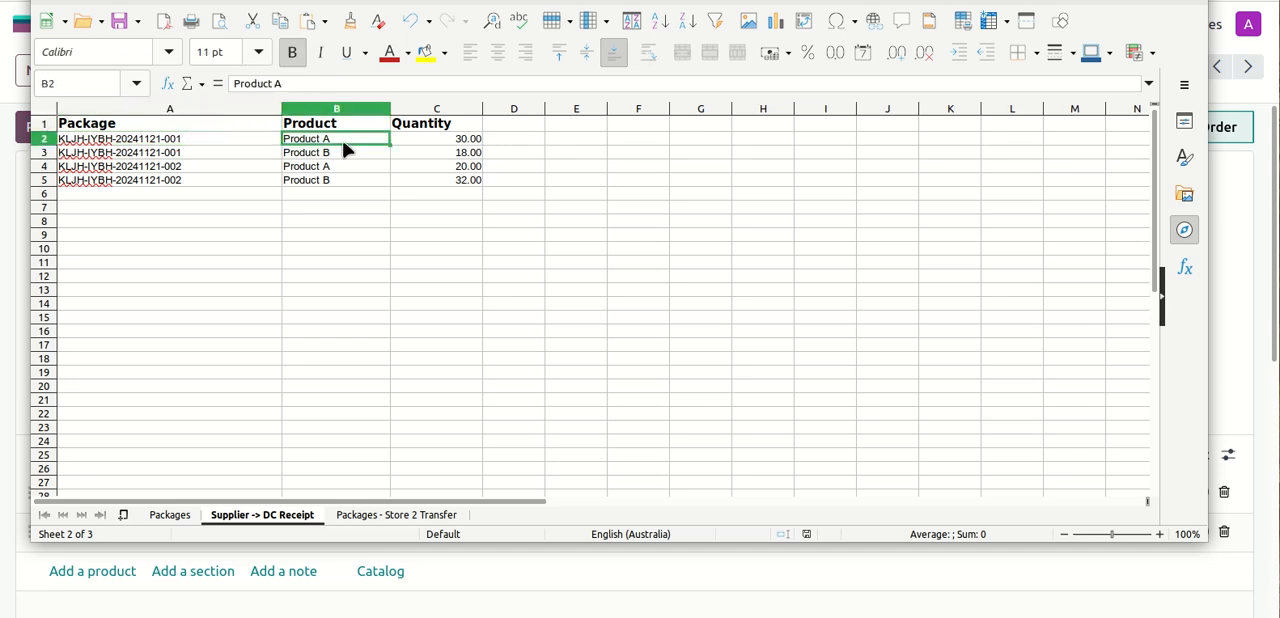
pyautogui.click(422, 138)
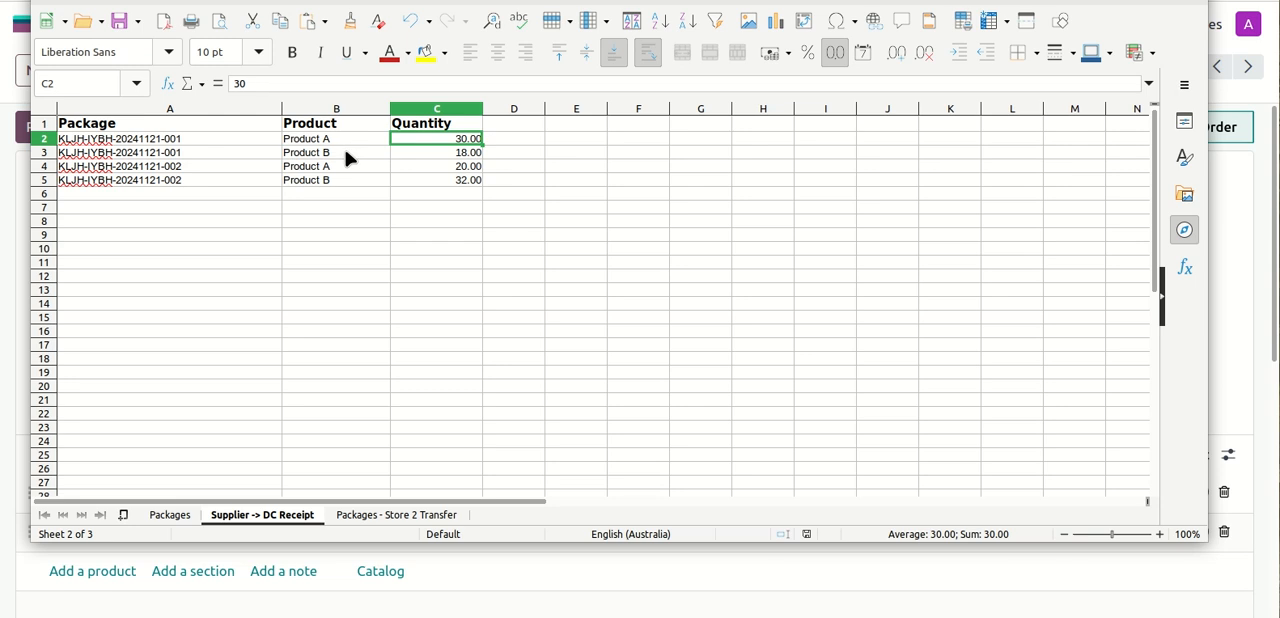
pyautogui.click(344, 152)
pyautogui.click(424, 152)
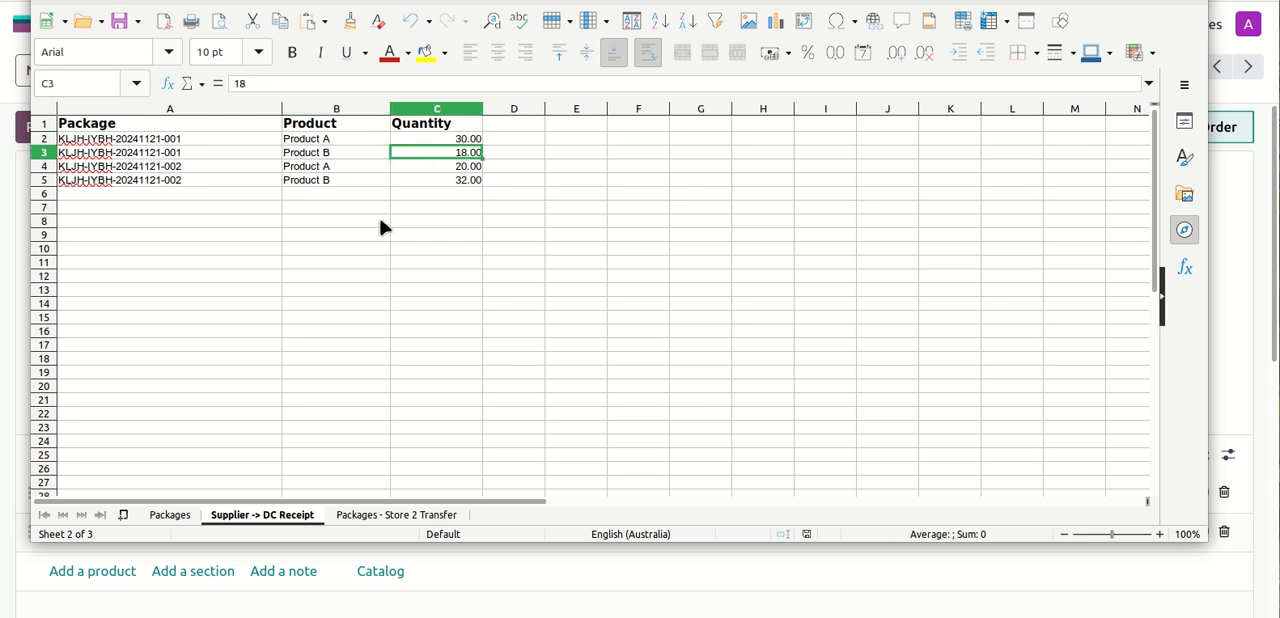
pyautogui.click(180, 167)
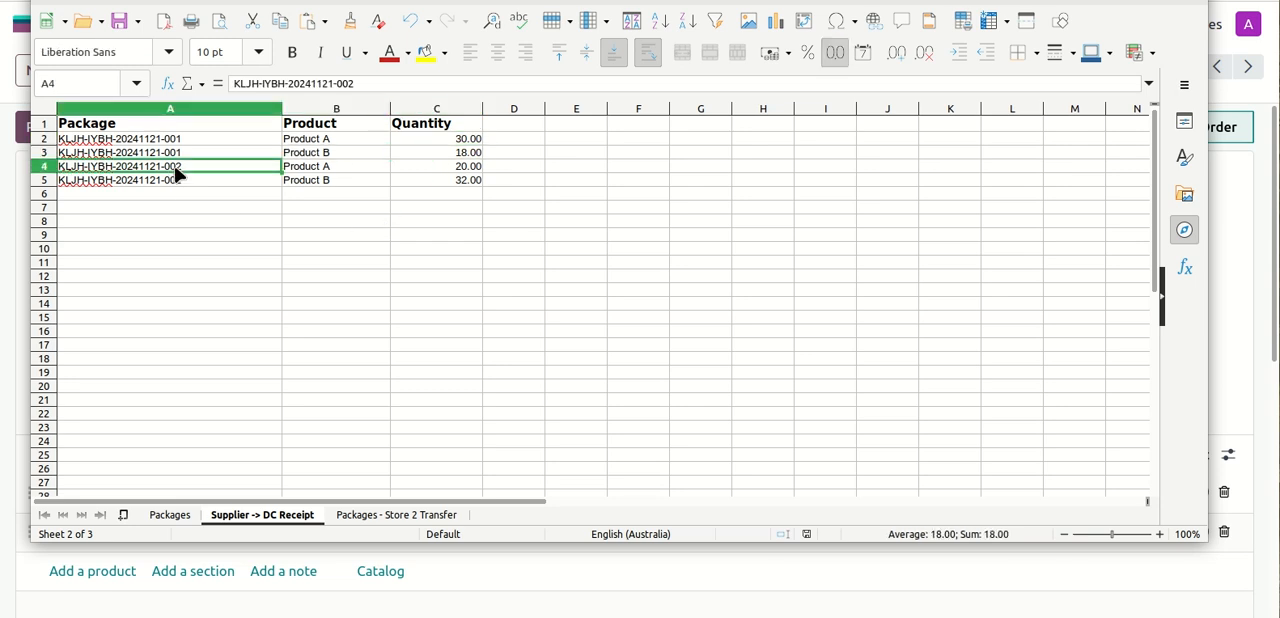
pyautogui.click(367, 165)
pyautogui.click(455, 167)
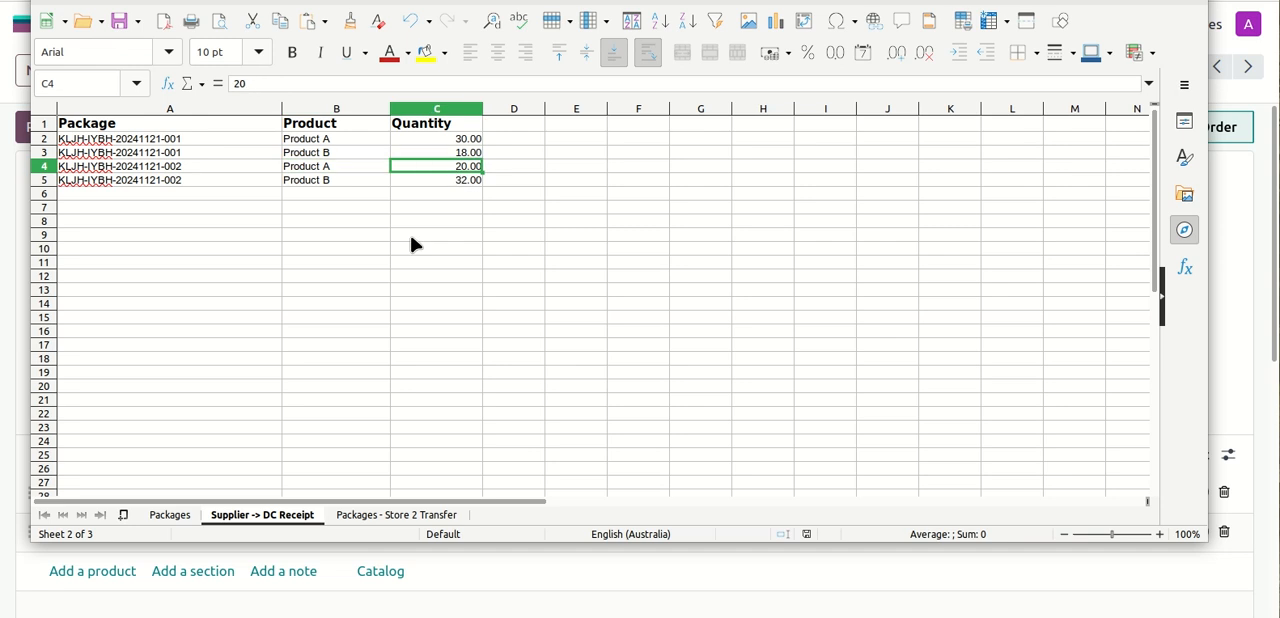
pyautogui.click(199, 179)
pyautogui.click(362, 186)
pyautogui.click(432, 184)
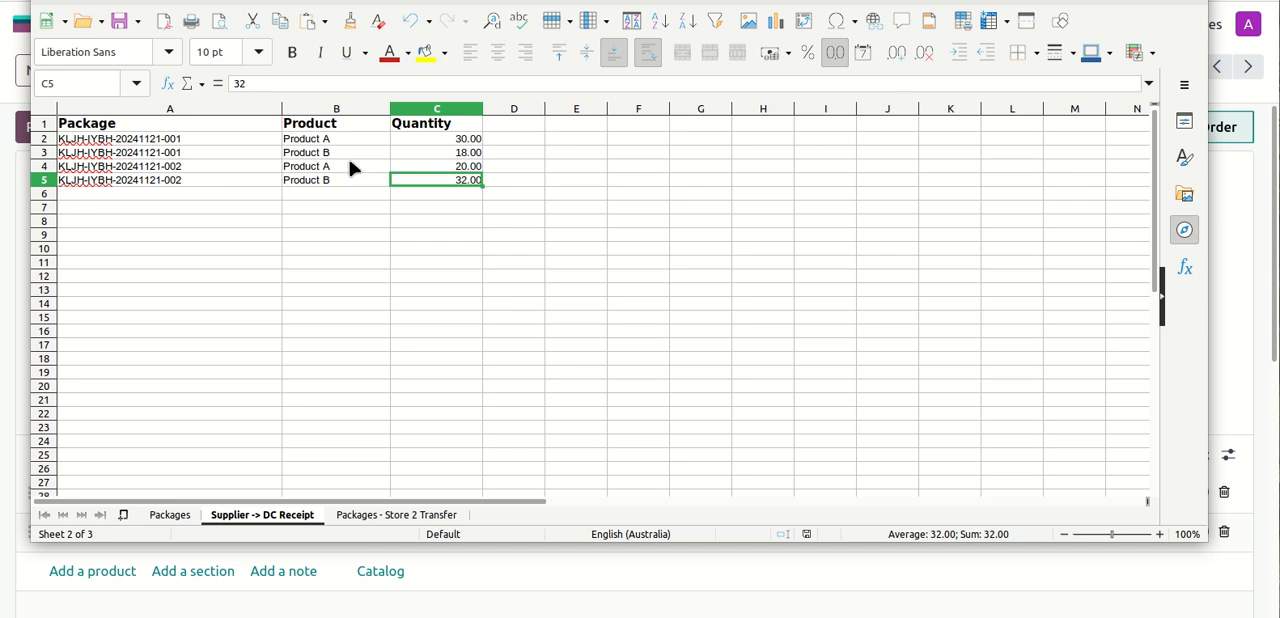
pyautogui.moveTo(186, 139); pyautogui.dragTo(423, 178)
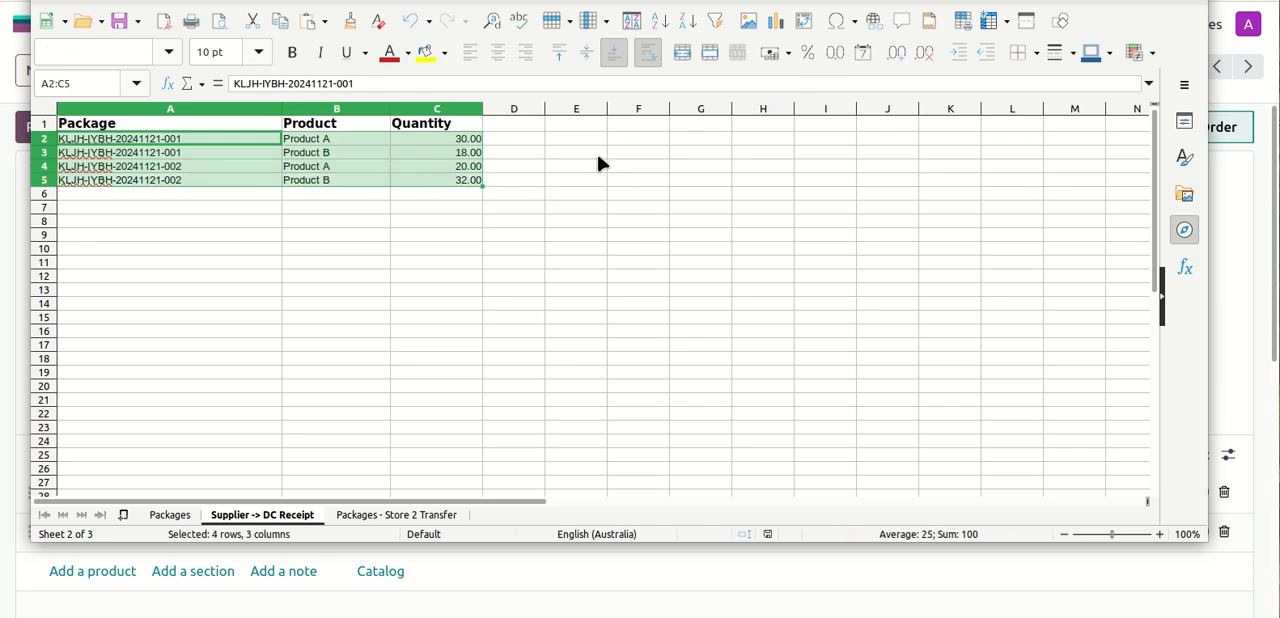
pyautogui.moveTo(620, 0); pyautogui.dragTo(625, 8)
pyautogui.moveTo(420, 0); pyautogui.dragTo(1279, 55)
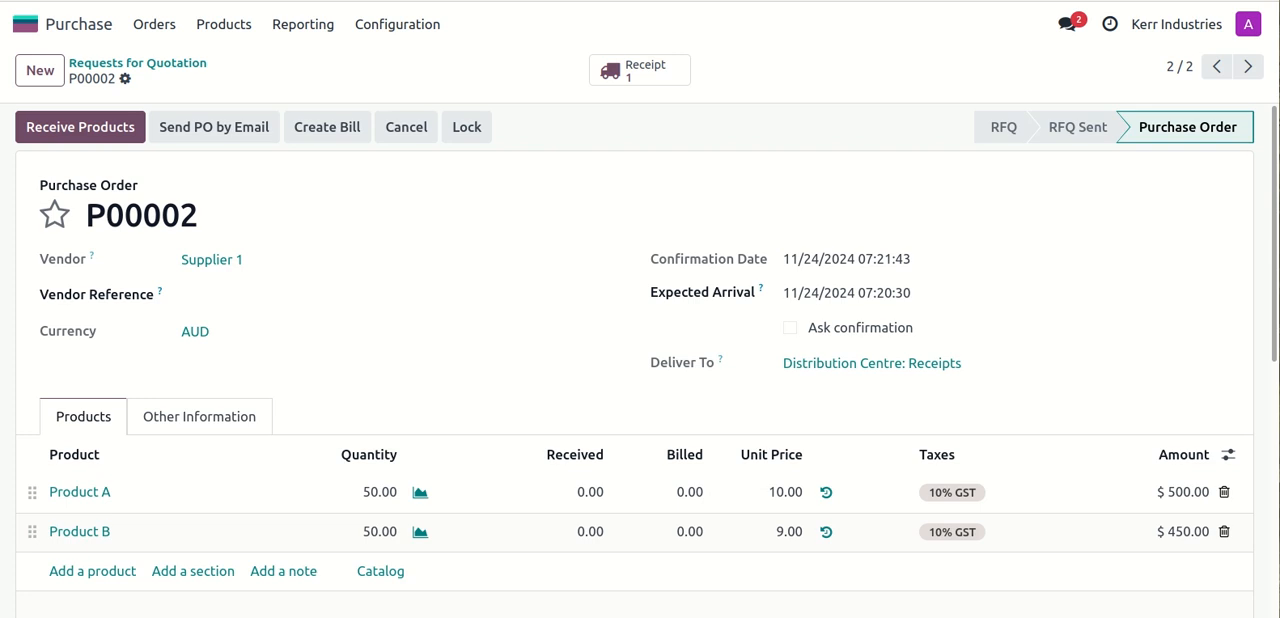
# - Open the detailed operations of purchase order P00002's receipt and compare them with the package list in the spreadsheet
pyautogui.click(627, 80)
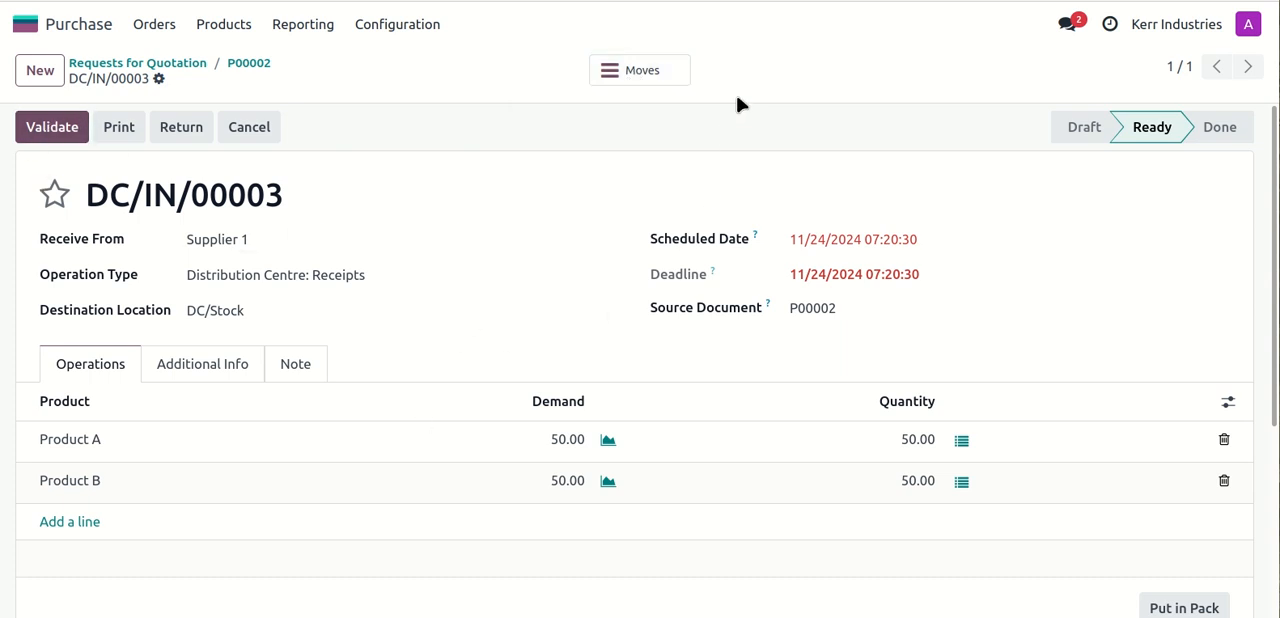
pyautogui.click(640, 71)
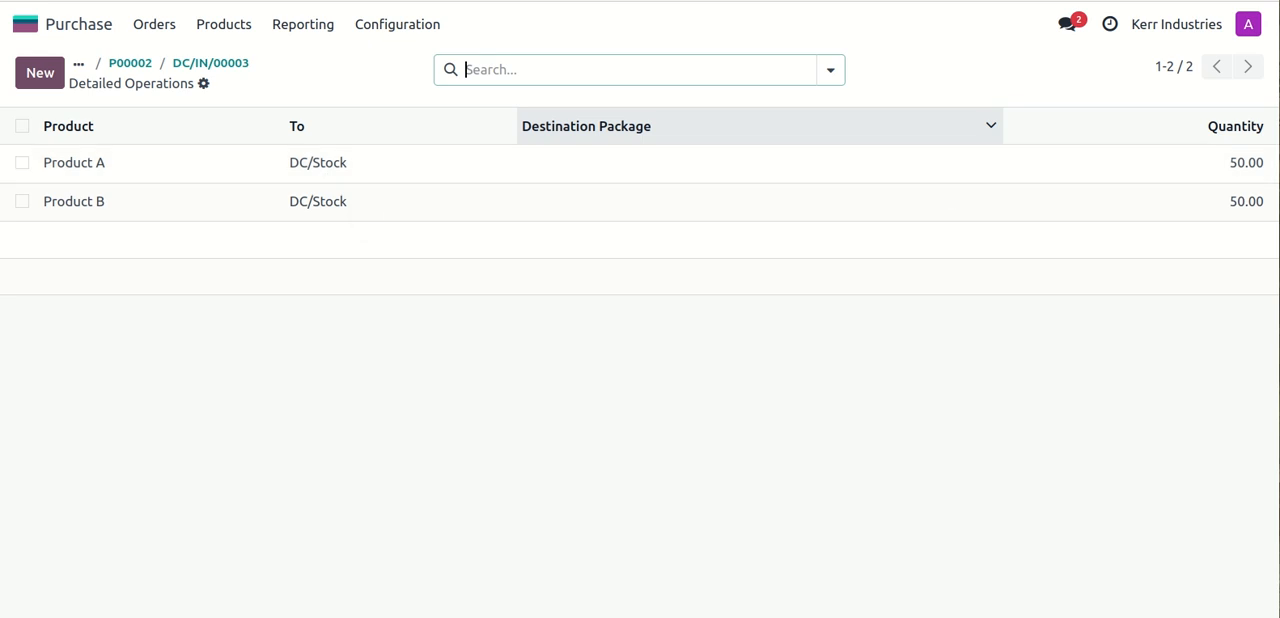
pyautogui.moveTo(1279, 140); pyautogui.dragTo(843, 115)
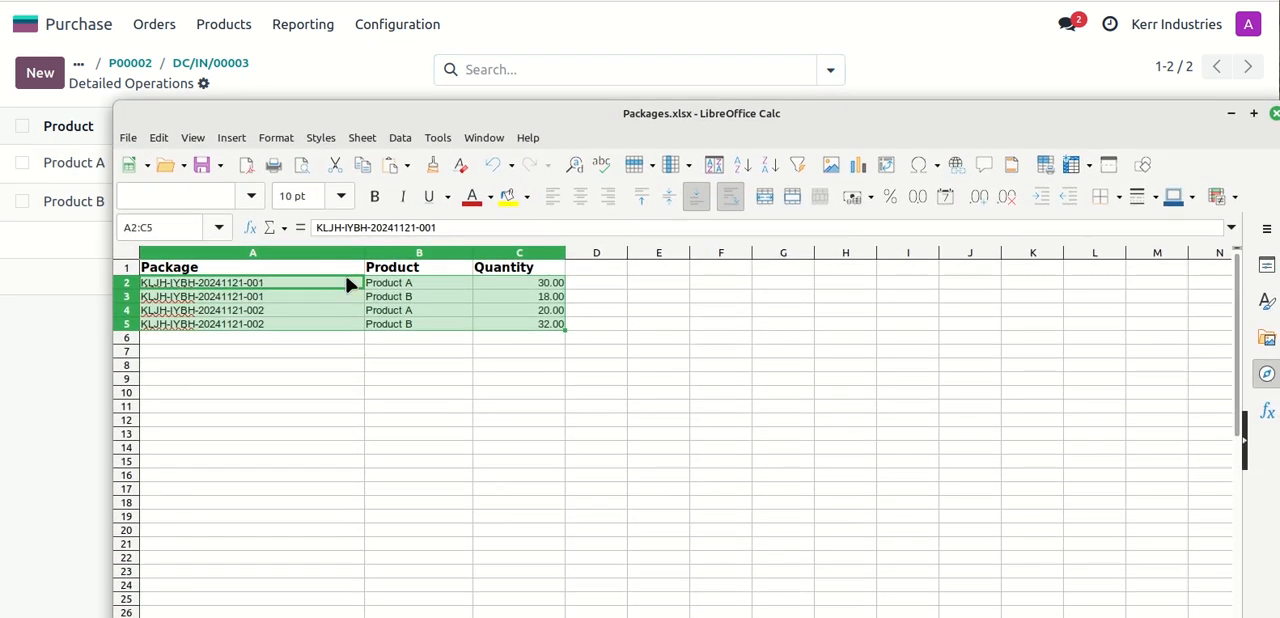
pyautogui.moveTo(407, 117); pyautogui.dragTo(1279, 120)
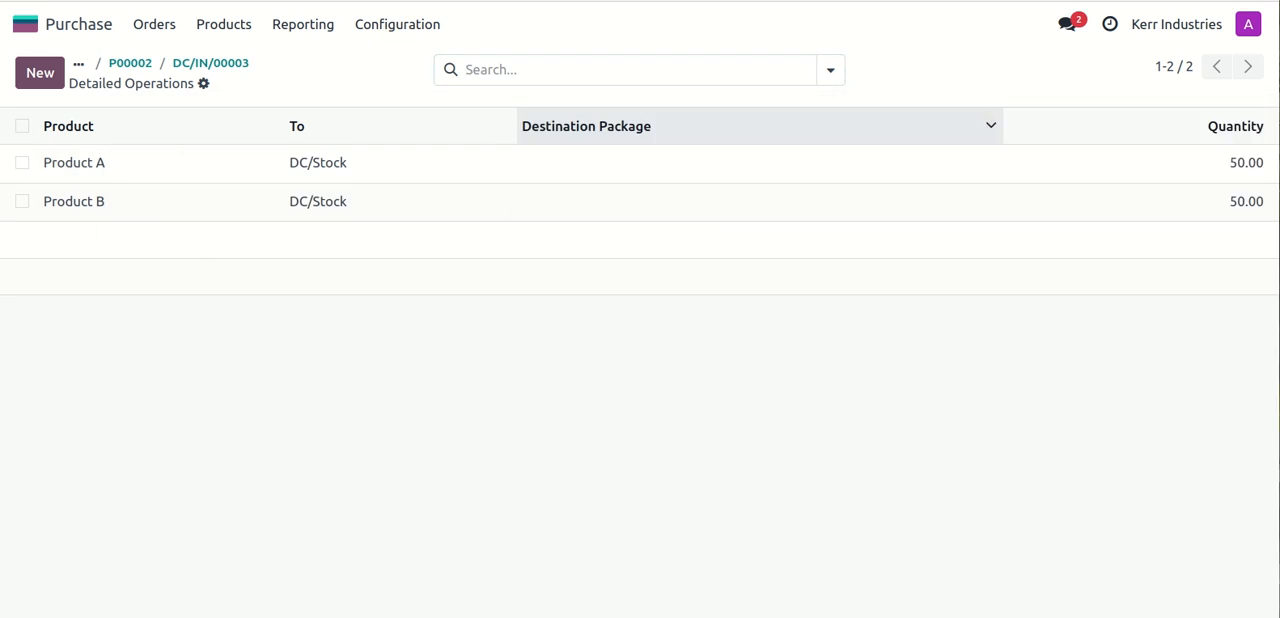
# - Delete the existing Product A and Product B lines from the detailed operations of receipt DC/IN/00003
pyautogui.click(21, 126)
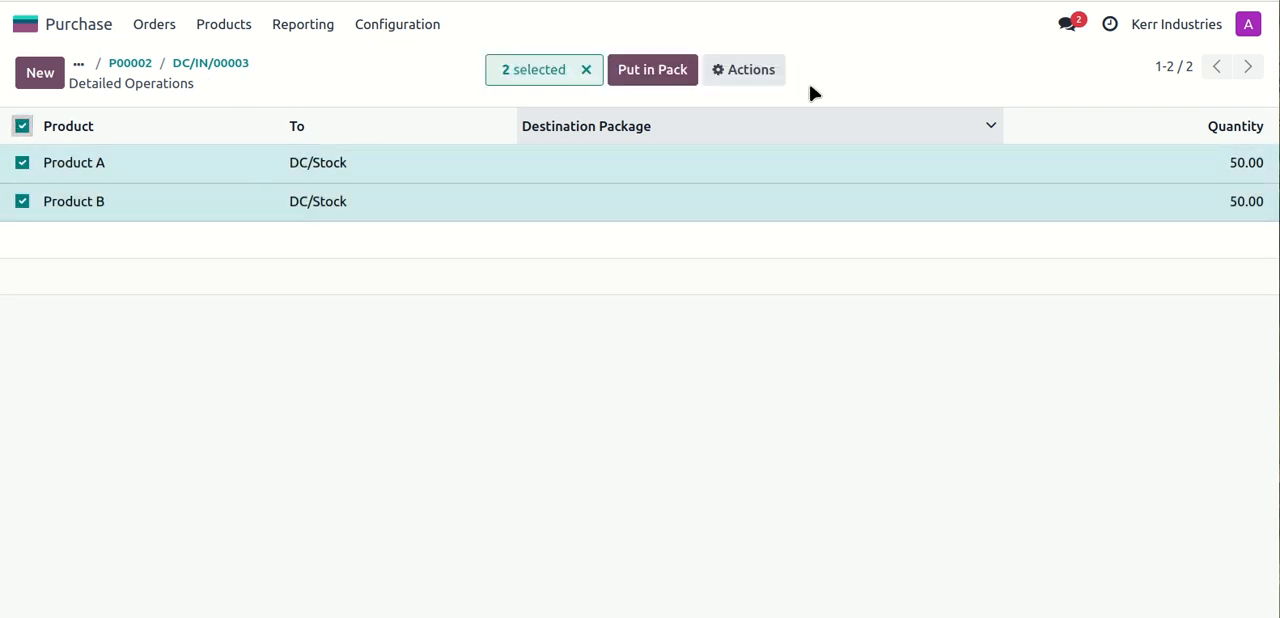
pyautogui.click(766, 76)
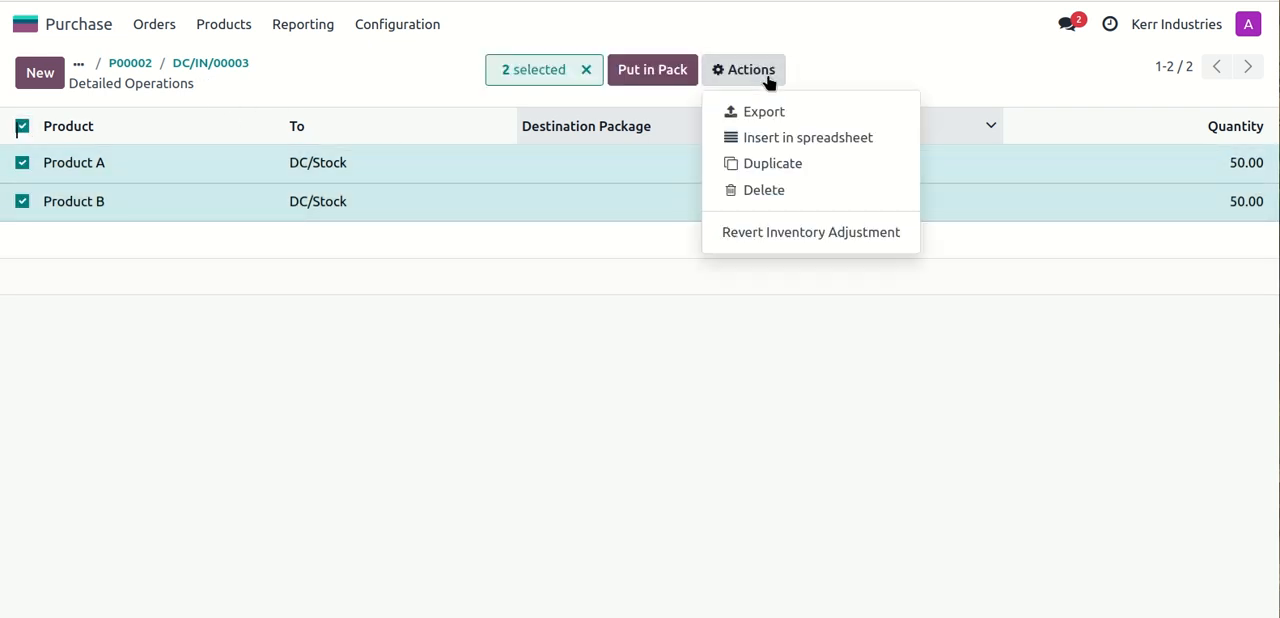
pyautogui.click(803, 190)
pyautogui.click(388, 380)
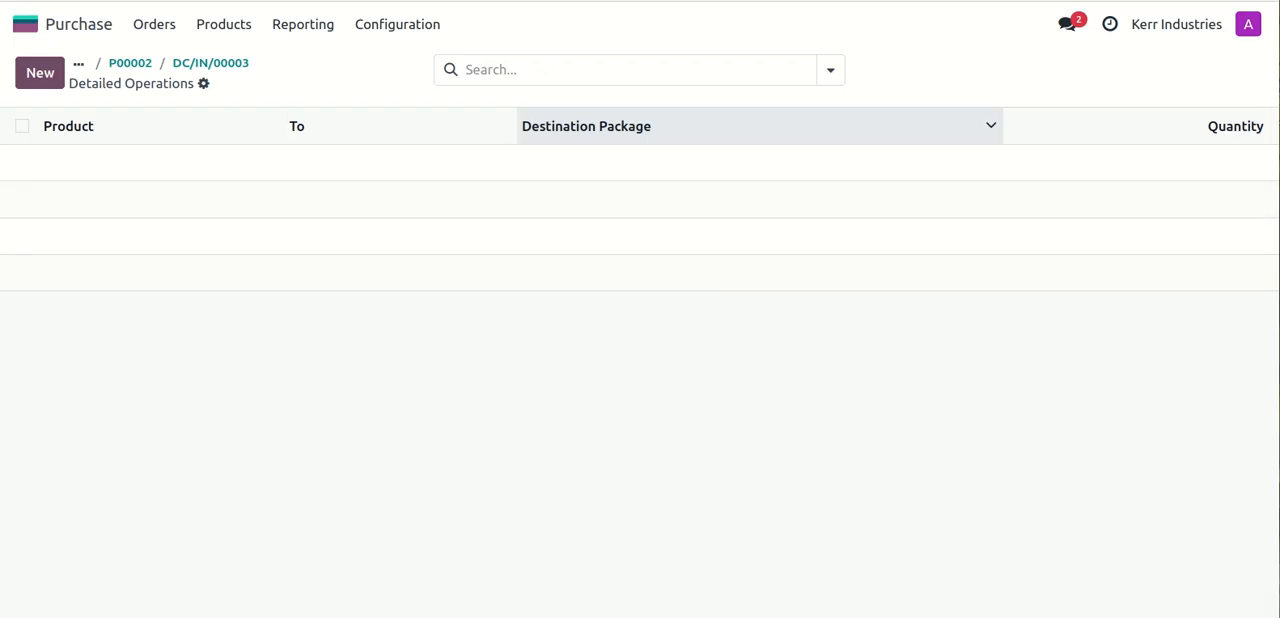
# - Start a record import into the detailed operations, upload Packages.xlsx and choose the Supplier -> DC Receipt sheet as its data
pyautogui.click(204, 85)
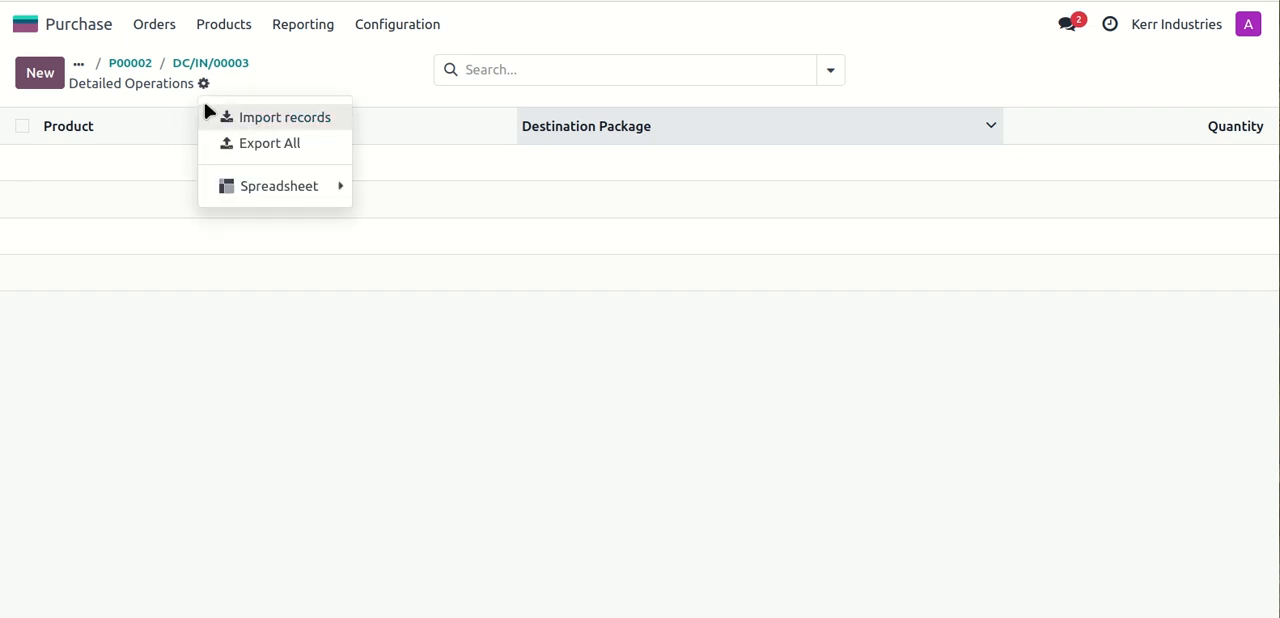
pyautogui.click(285, 117)
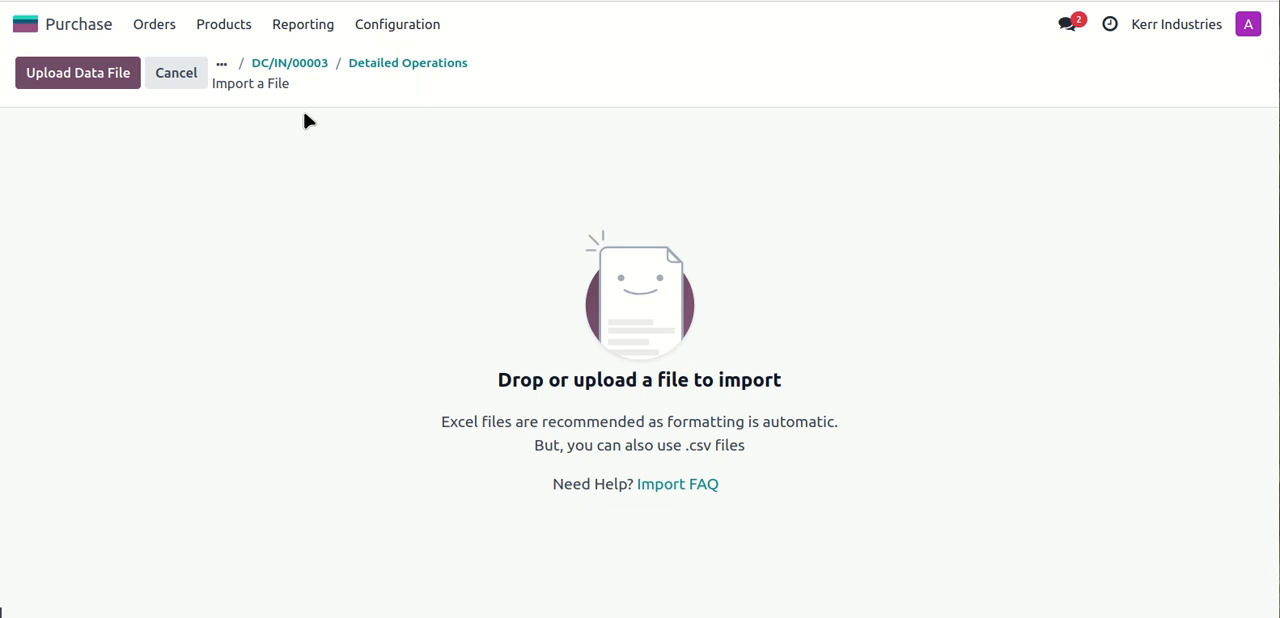
pyautogui.click(63, 77)
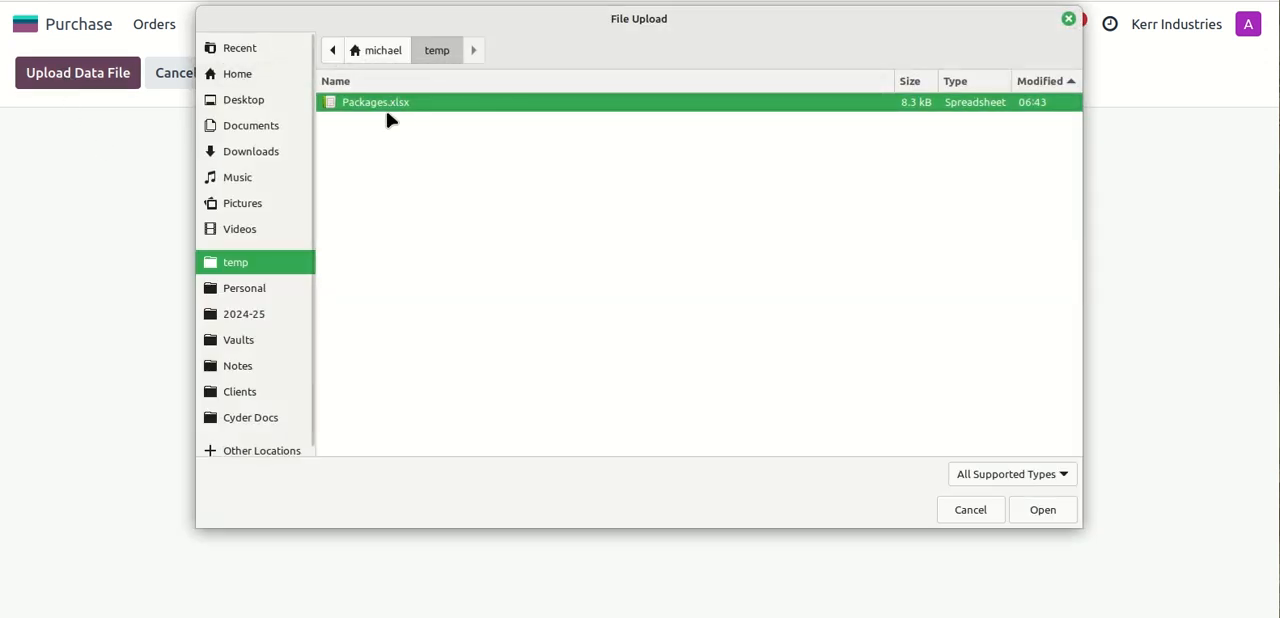
pyautogui.click(1043, 511)
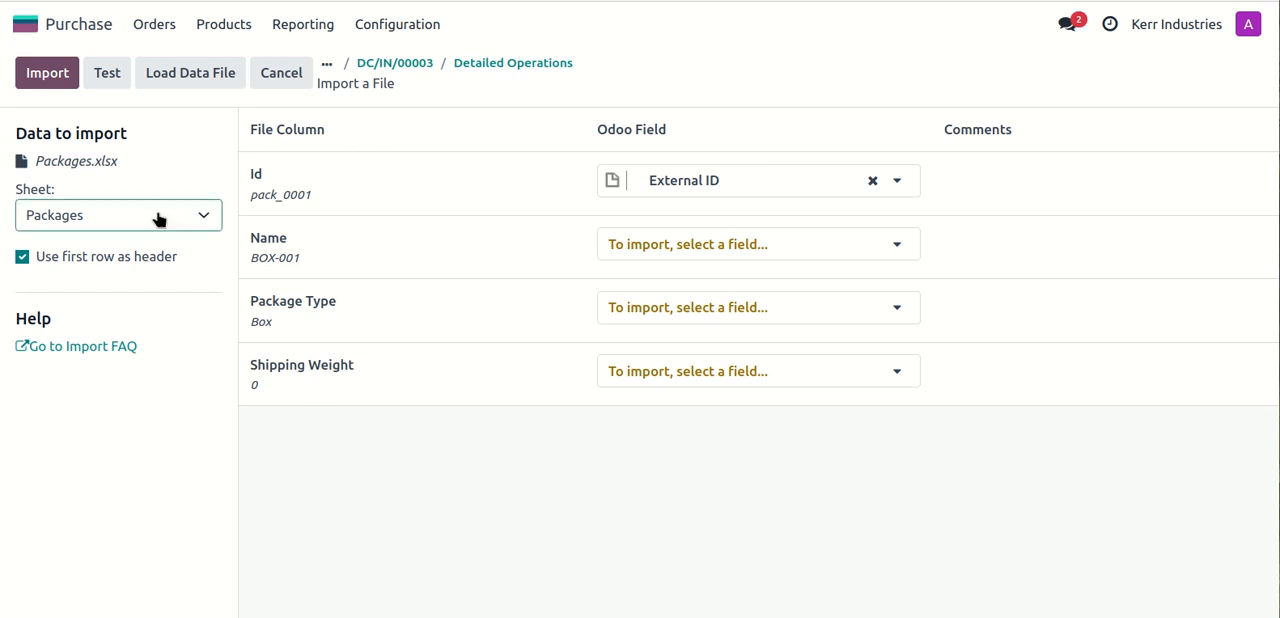
pyautogui.click(206, 217)
pyautogui.click(181, 268)
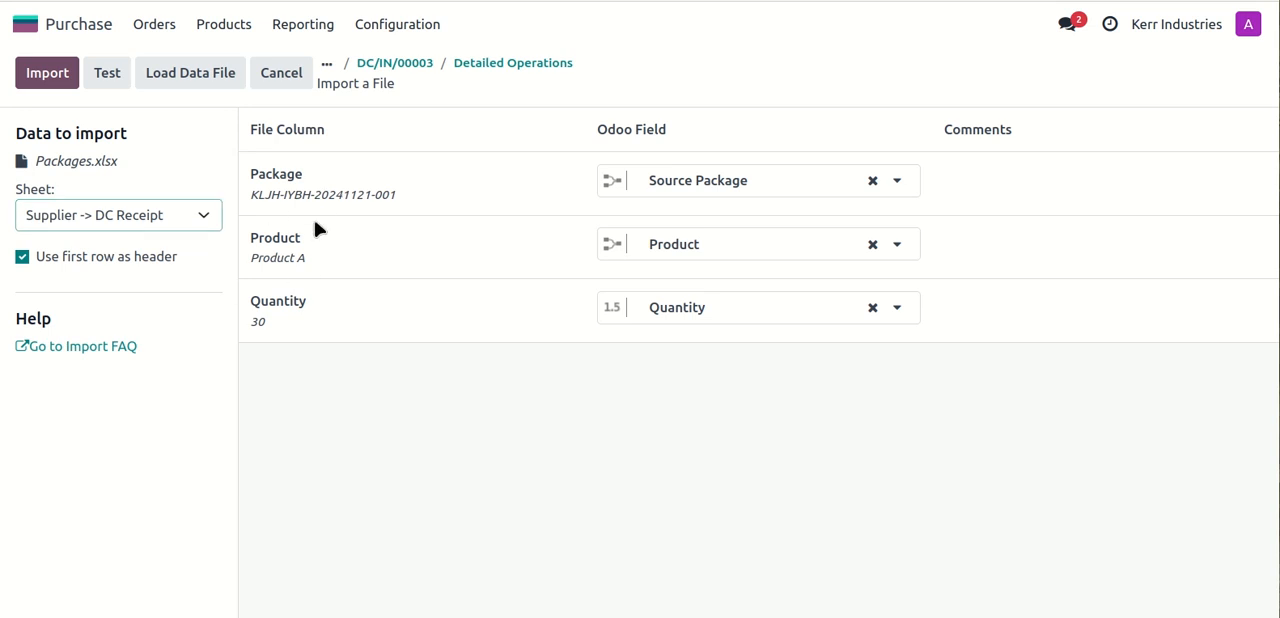
# - Bring the LibreOffice Calc spreadsheet into view, compare its Packages and Supplier -> DC Receipt sheets, and move it away again
pyautogui.moveTo(1279, 300); pyautogui.dragTo(727, 16)
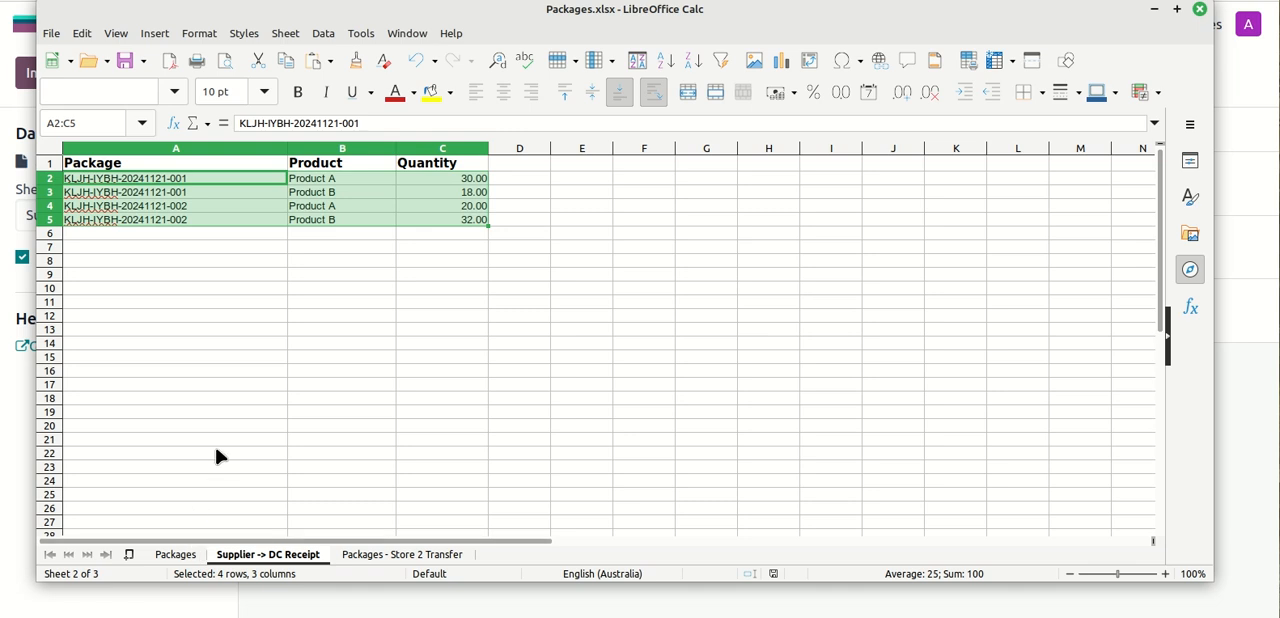
pyautogui.click(174, 554)
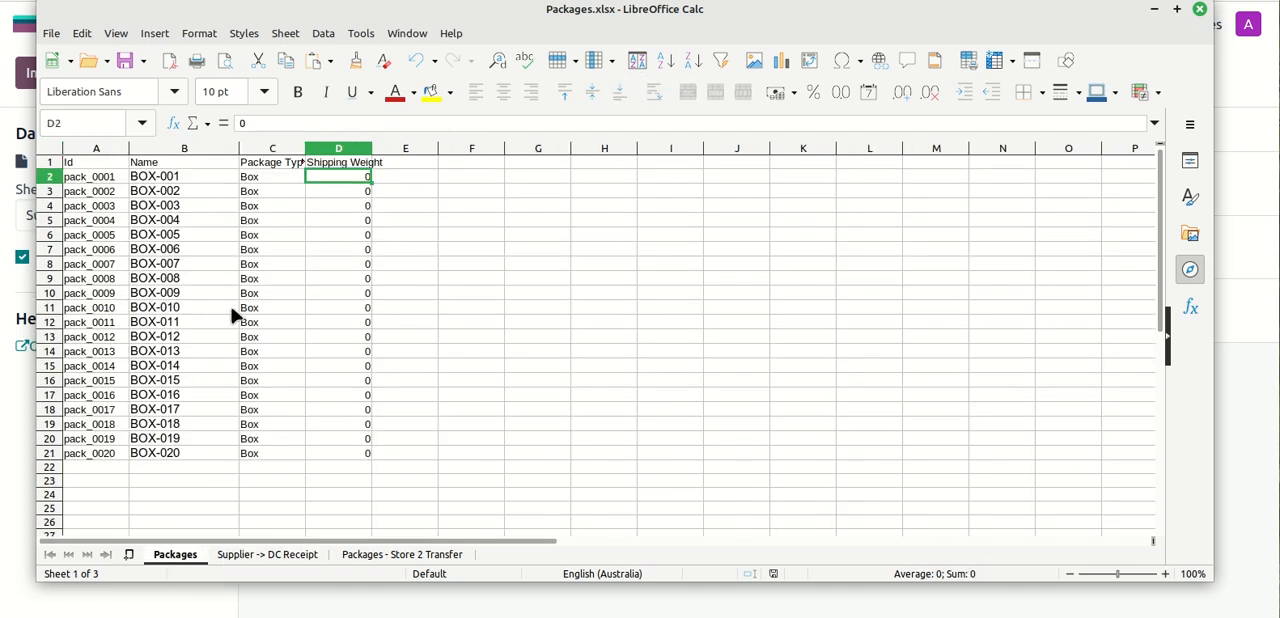
pyautogui.click(276, 556)
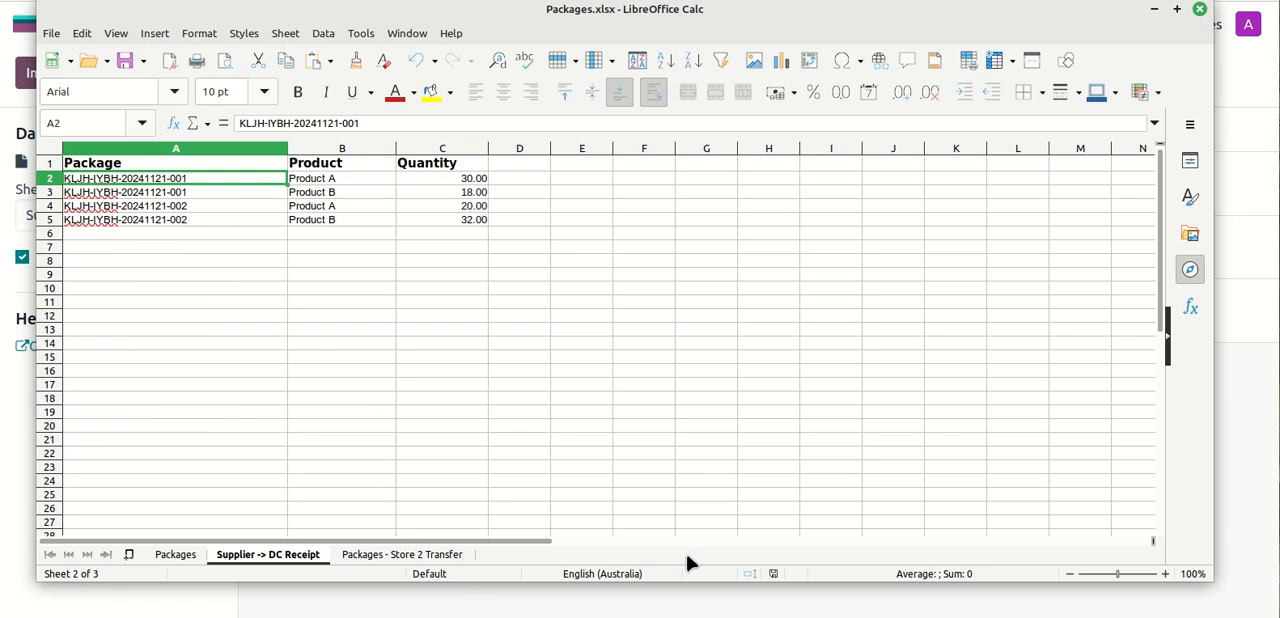
pyautogui.moveTo(312, 10); pyautogui.dragTo(1279, 60)
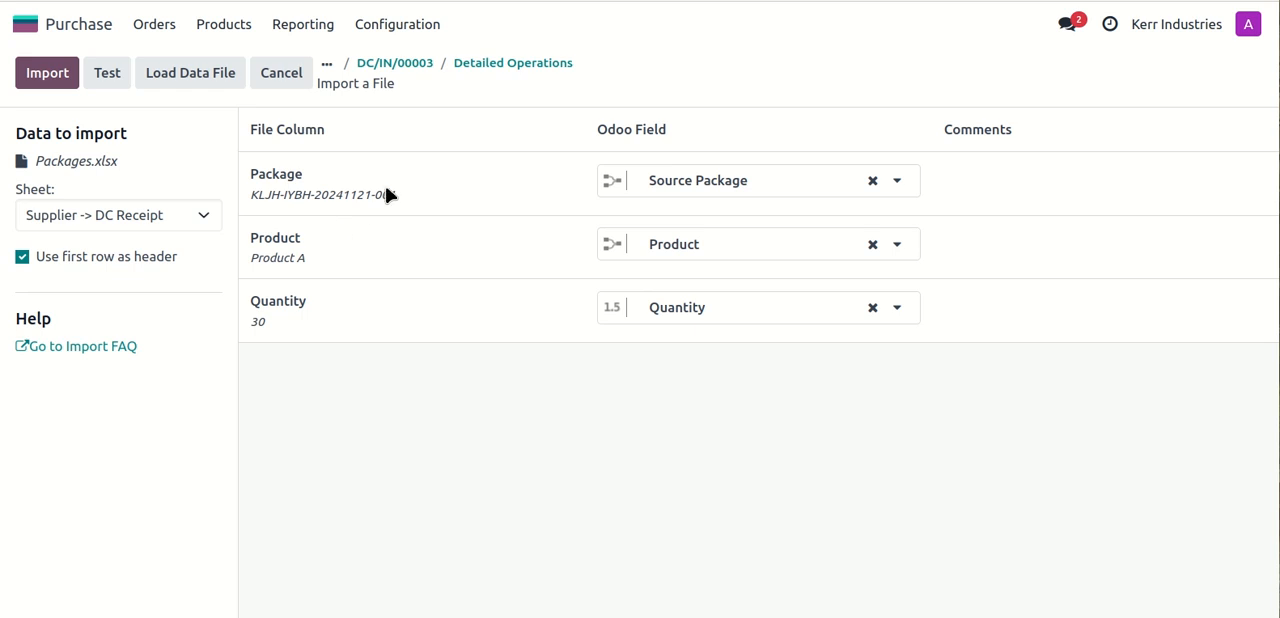
# - Test the import and examine the supplier package names reported for the Source Package field
pyautogui.moveTo(388, 197)
pyautogui.click(107, 76)
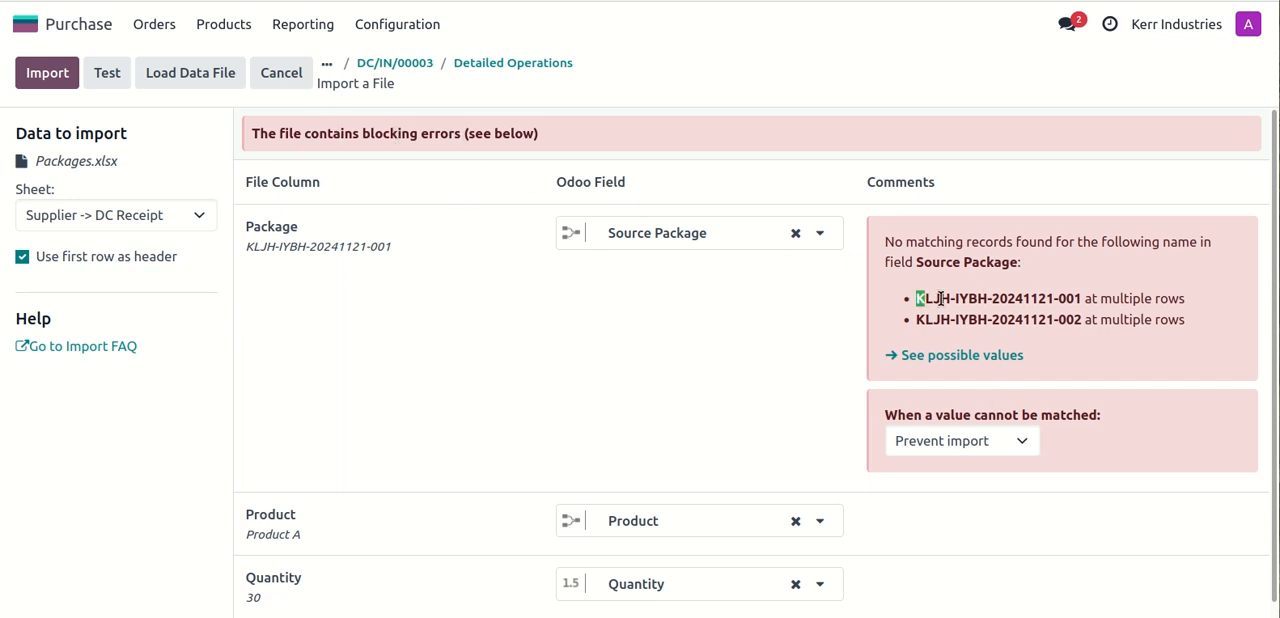
pyautogui.moveTo(917, 298); pyautogui.dragTo(1084, 296)
pyautogui.moveTo(916, 320); pyautogui.dragTo(1112, 320)
pyautogui.click(1062, 320)
pyautogui.moveTo(1083, 320); pyautogui.dragTo(914, 322)
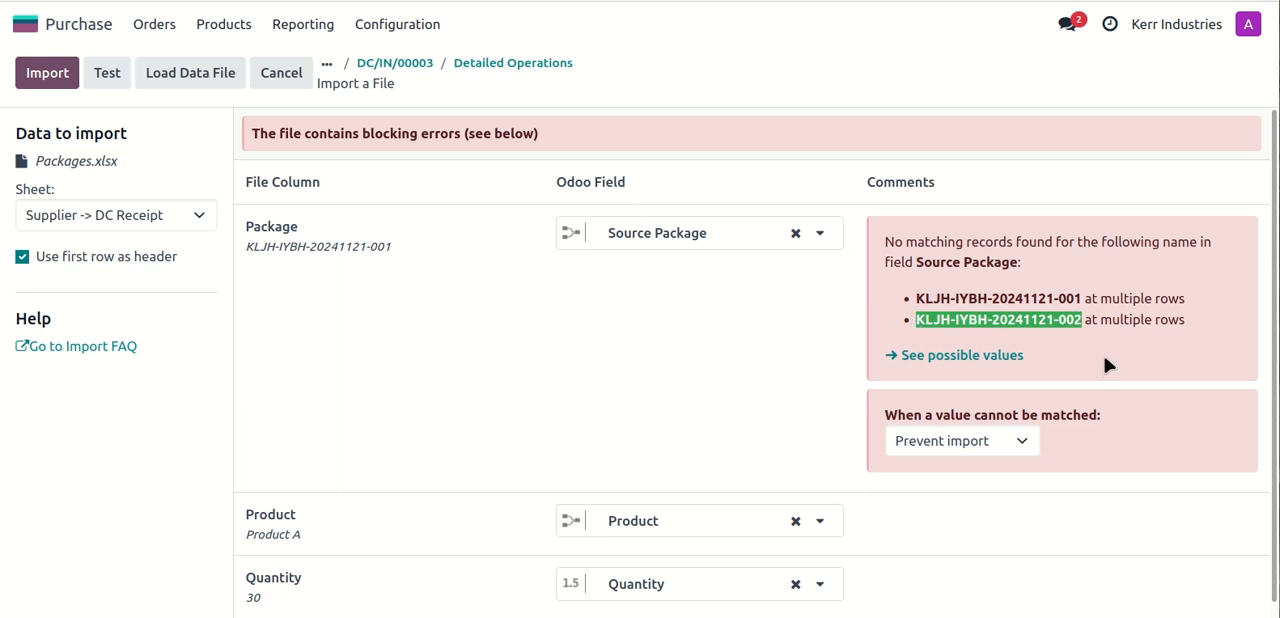
# - Set unmatched Source Package values to Create new values, test the import again and import the records
pyautogui.click(1022, 448)
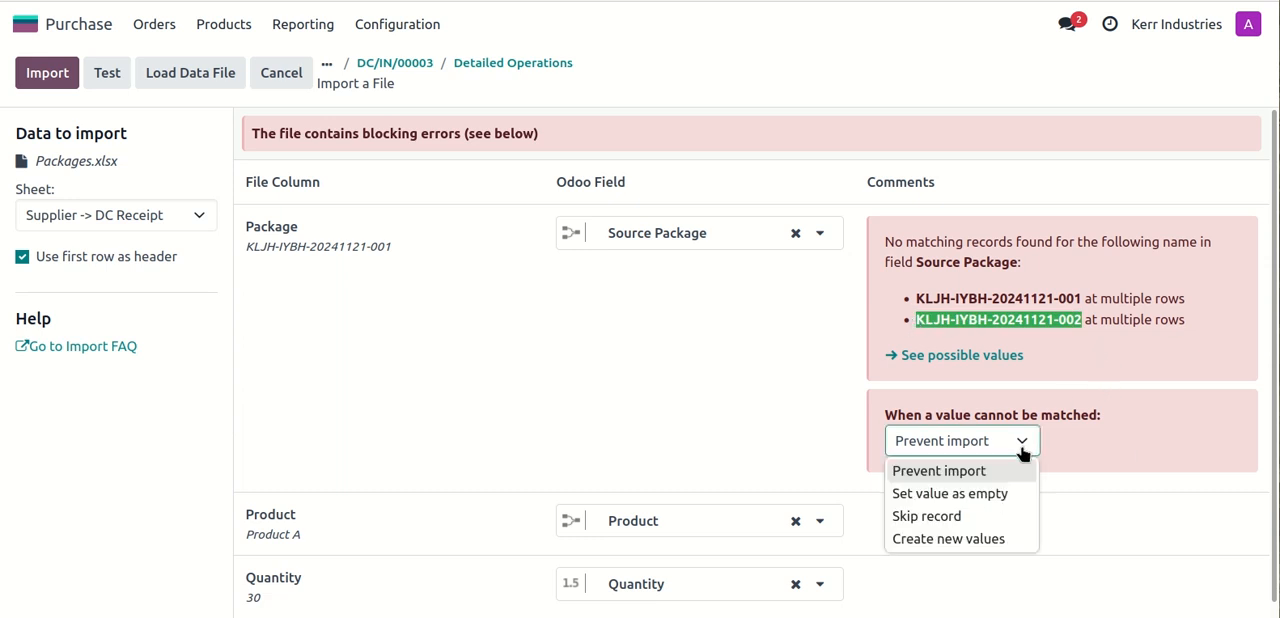
pyautogui.click(966, 540)
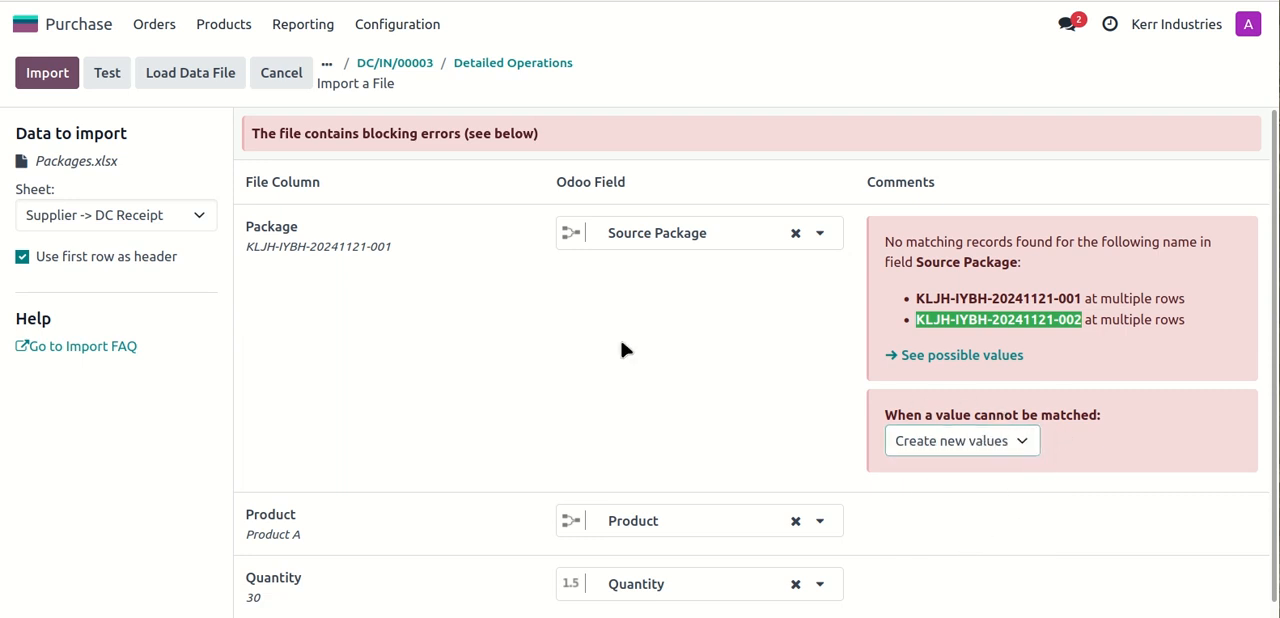
pyautogui.click(110, 78)
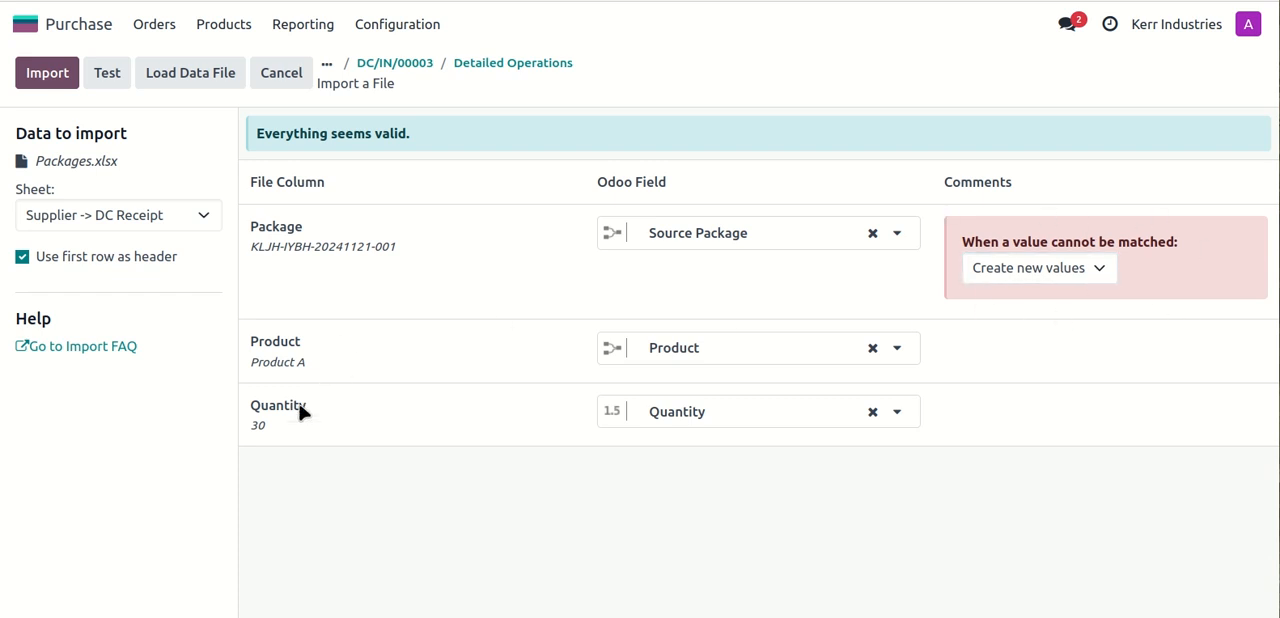
pyautogui.click(50, 84)
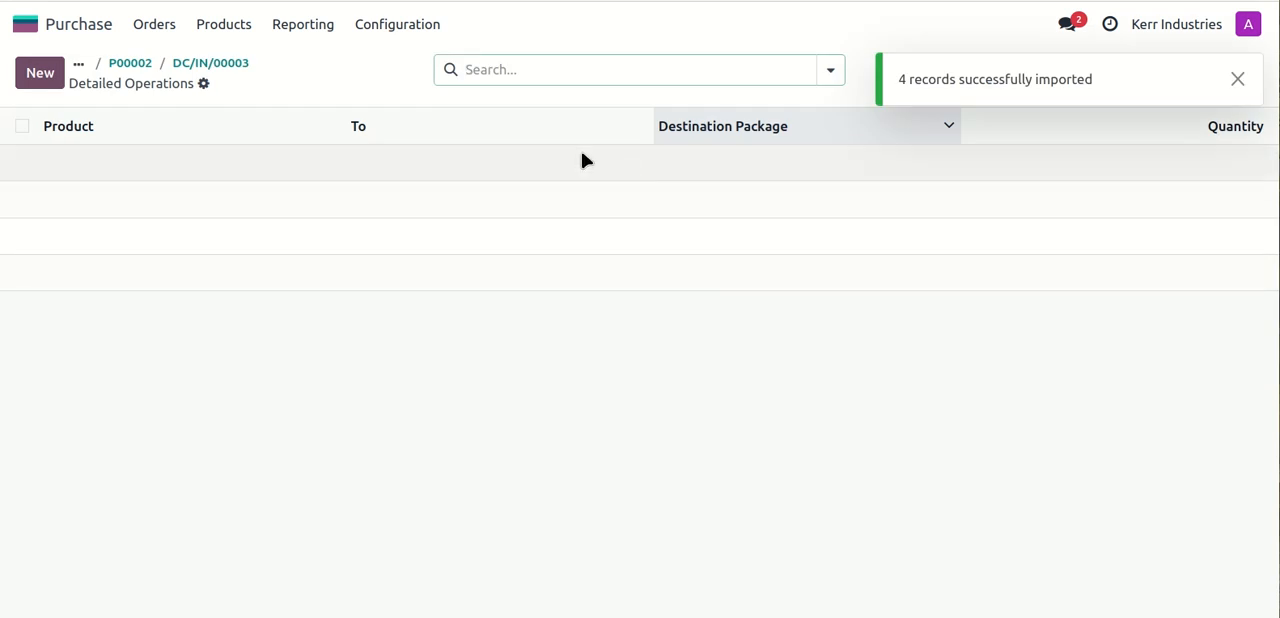
# - Reopen the detailed operations of receipt DC/IN/00003 and compare the imported lines with the package rows in the spreadsheet
pyautogui.click(215, 63)
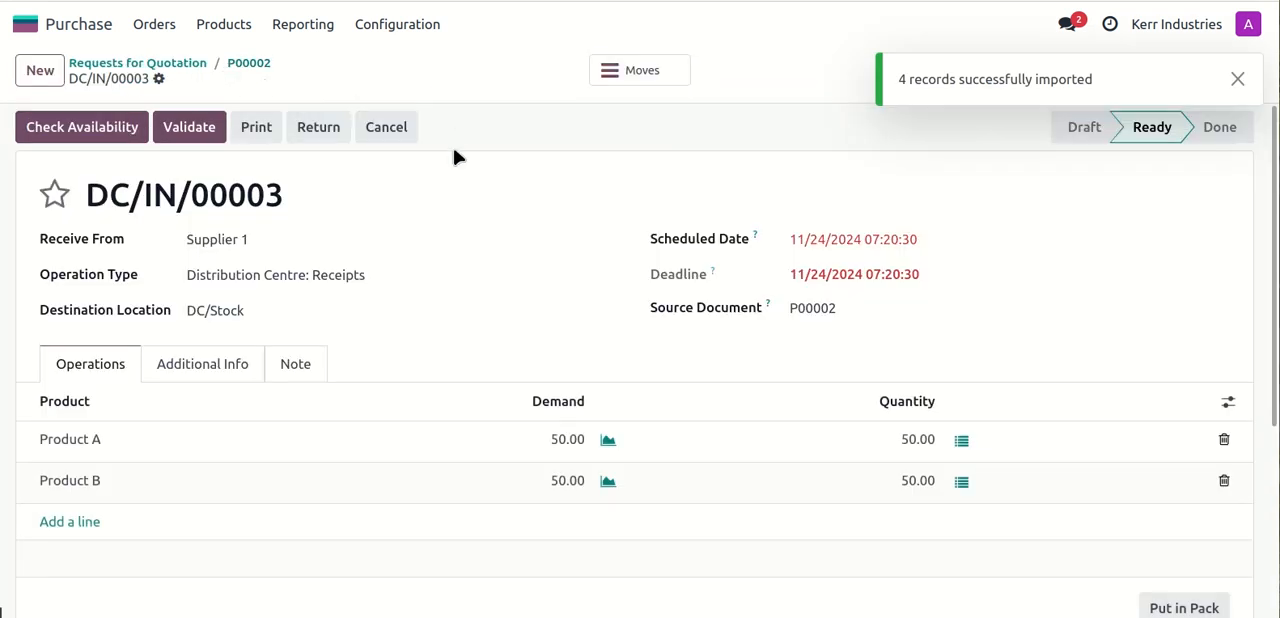
pyautogui.click(640, 70)
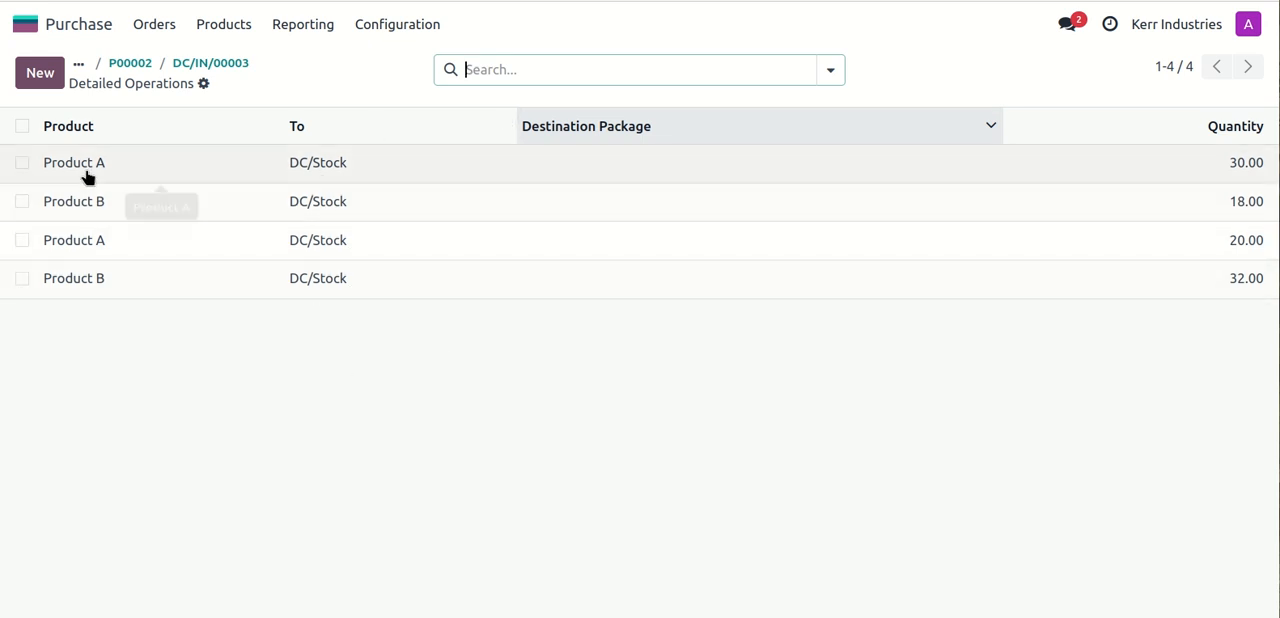
pyautogui.moveTo(1279, 214); pyautogui.dragTo(857, 175)
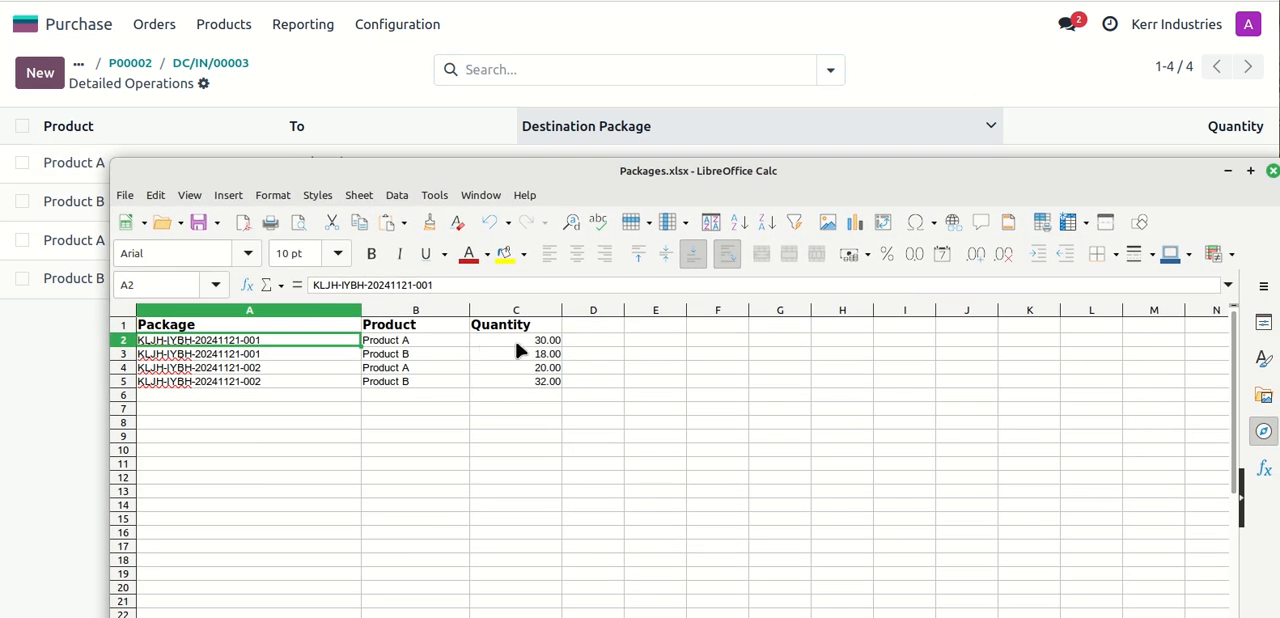
pyautogui.click(428, 191)
pyautogui.press('Escape')
pyautogui.moveTo(396, 172); pyautogui.dragTo(1279, 170)
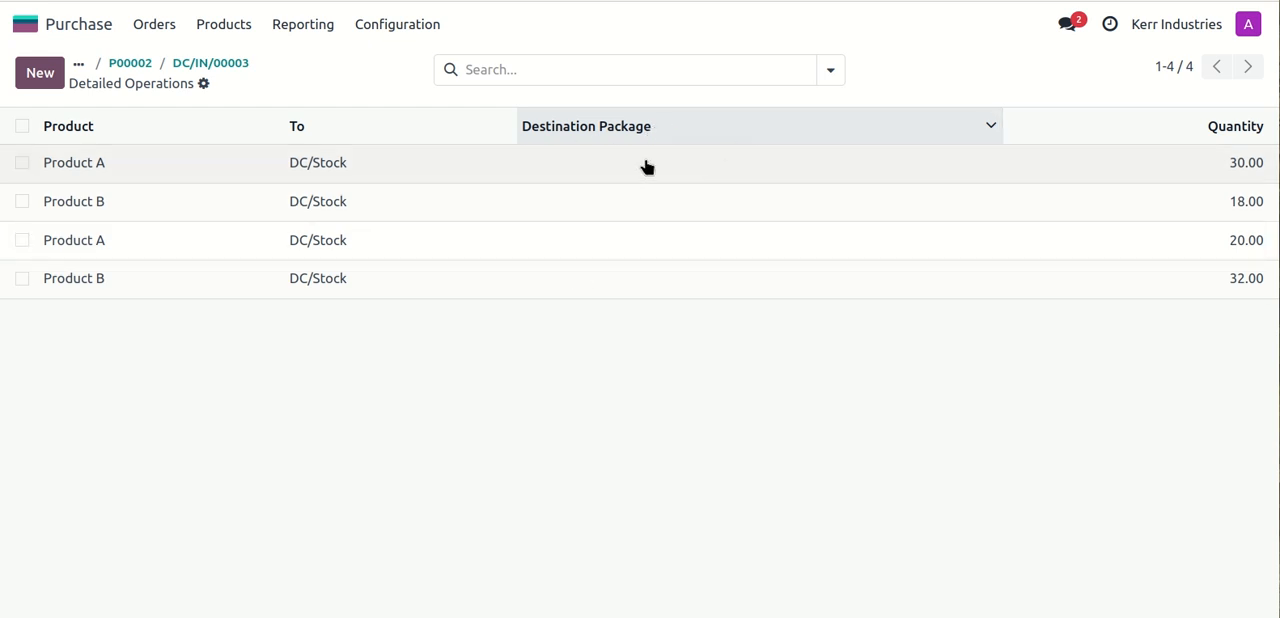
pyautogui.moveTo(1279, 86); pyautogui.dragTo(1224, 86)
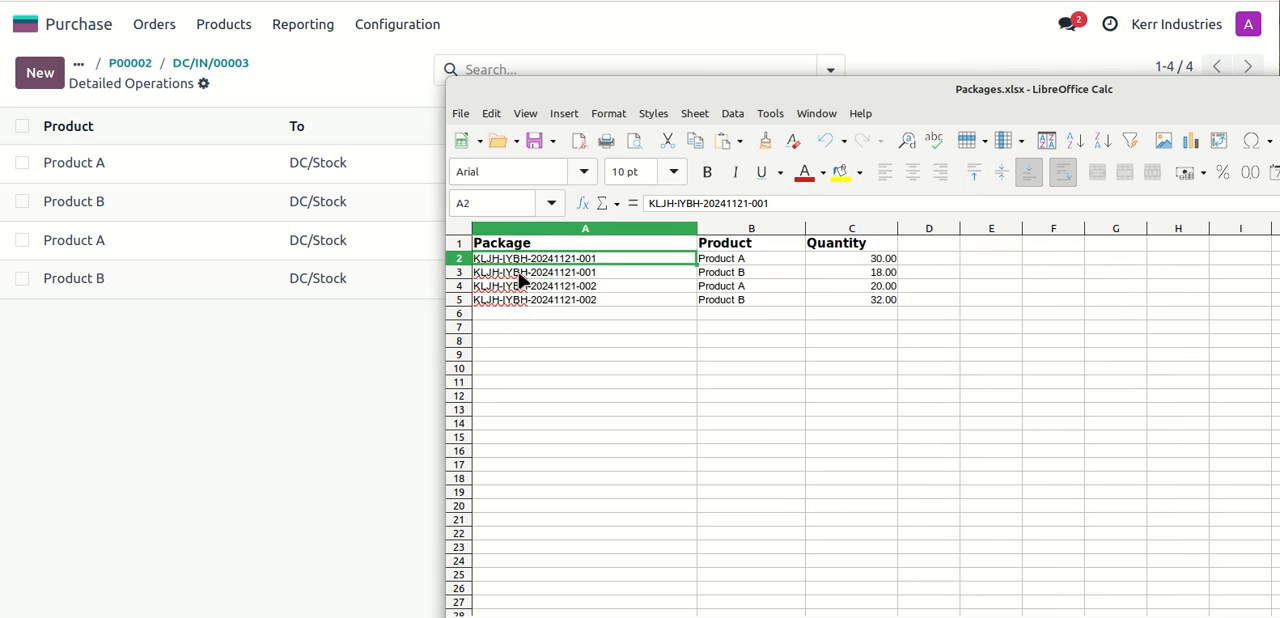
pyautogui.moveTo(674, 92); pyautogui.dragTo(1279, 92)
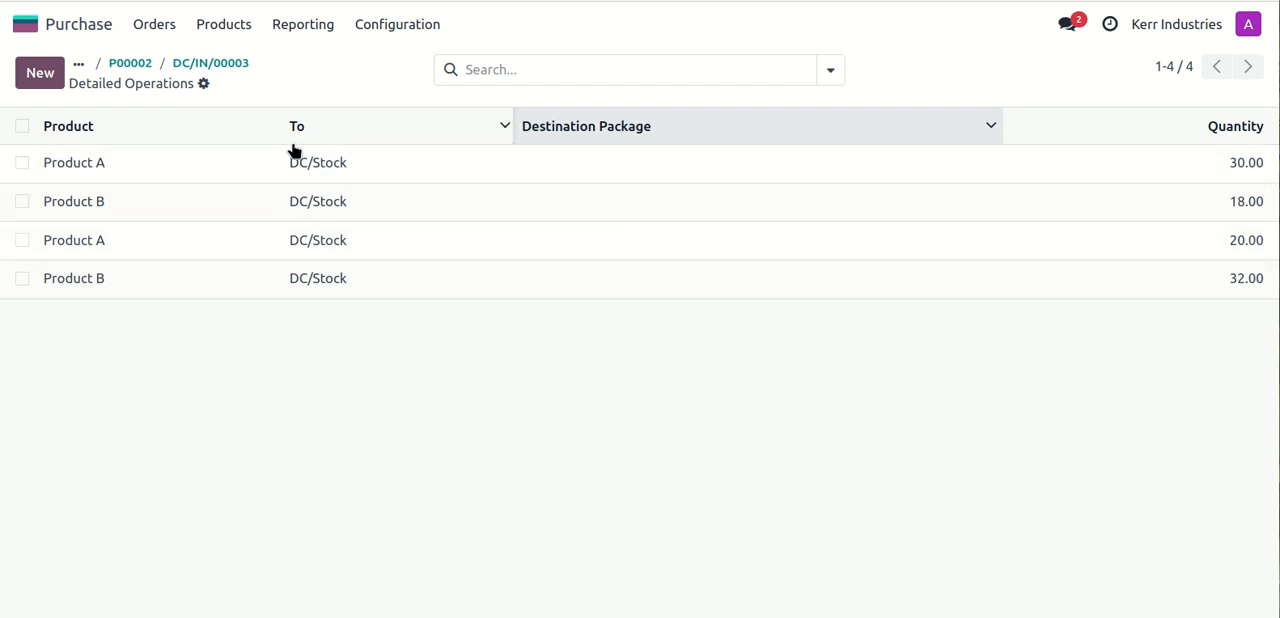
# - Switch to the Inventory app and open receipt DC/IN/00003 from the Distribution Centre's receipts to process
pyautogui.click(228, 63)
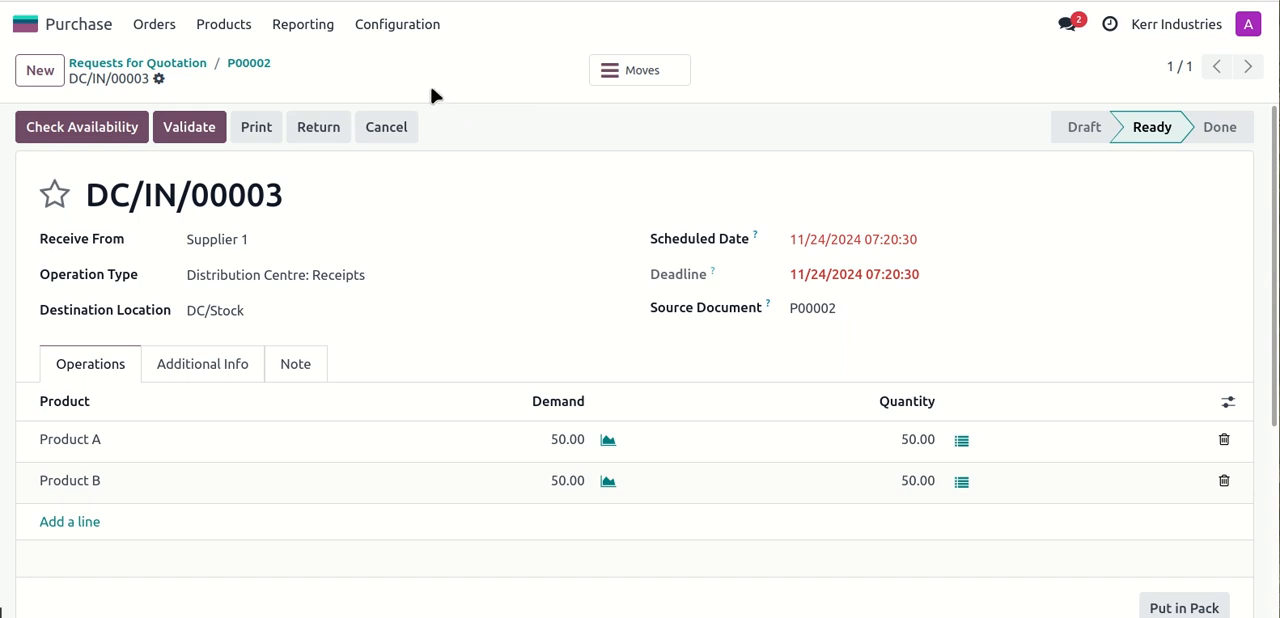
pyautogui.click(33, 30)
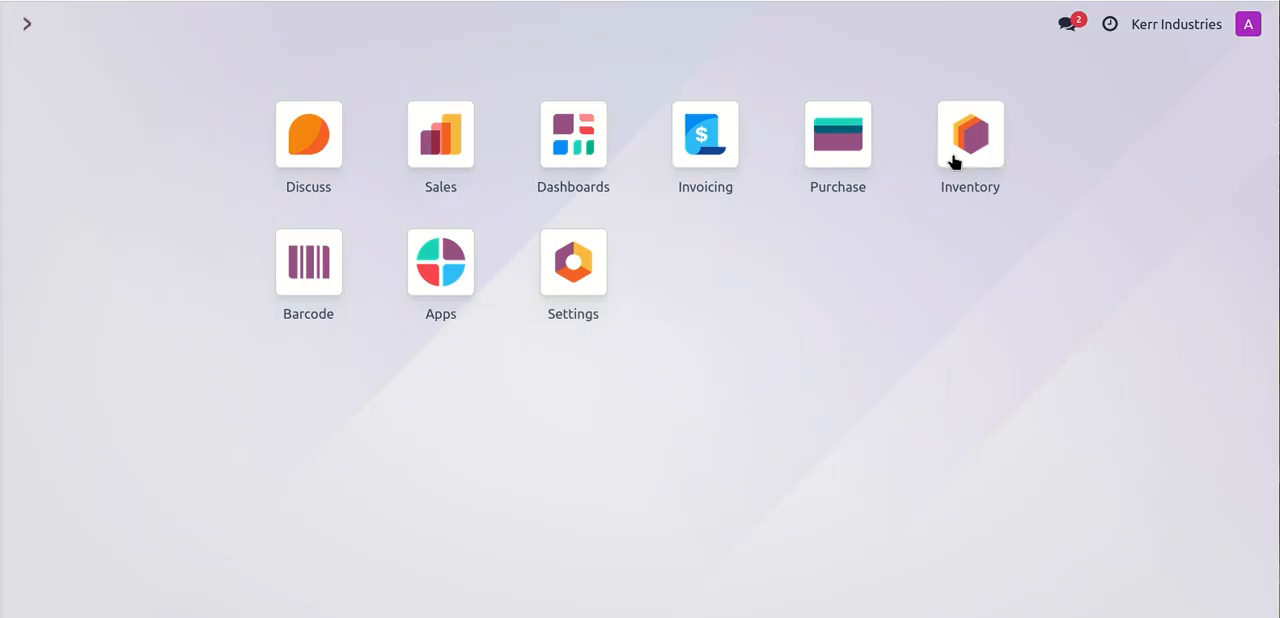
pyautogui.click(978, 140)
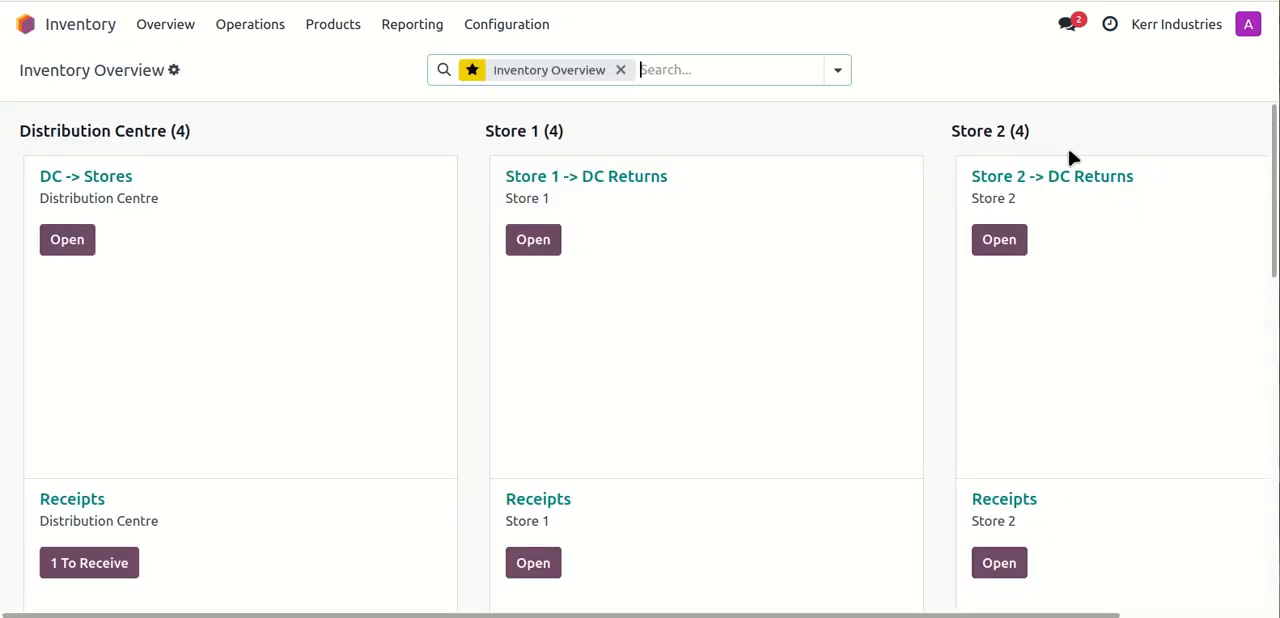
pyautogui.scroll(-1, 697, 235)
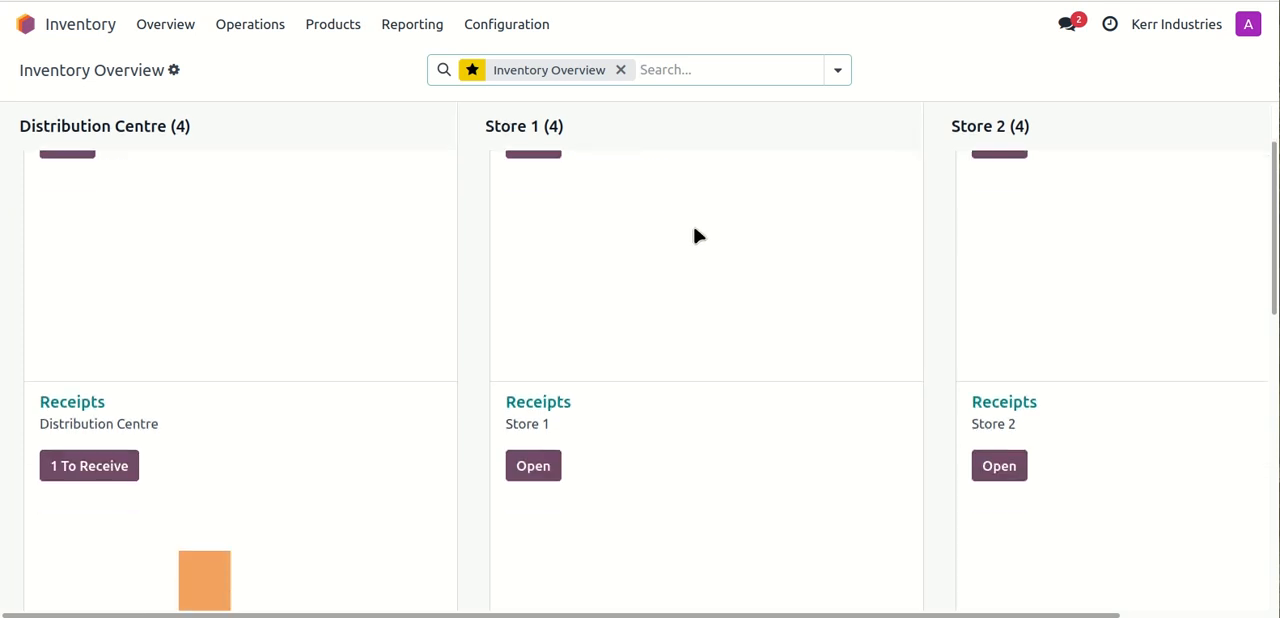
pyautogui.scroll(-3, 694, 234)
pyautogui.scroll(1, 694, 234)
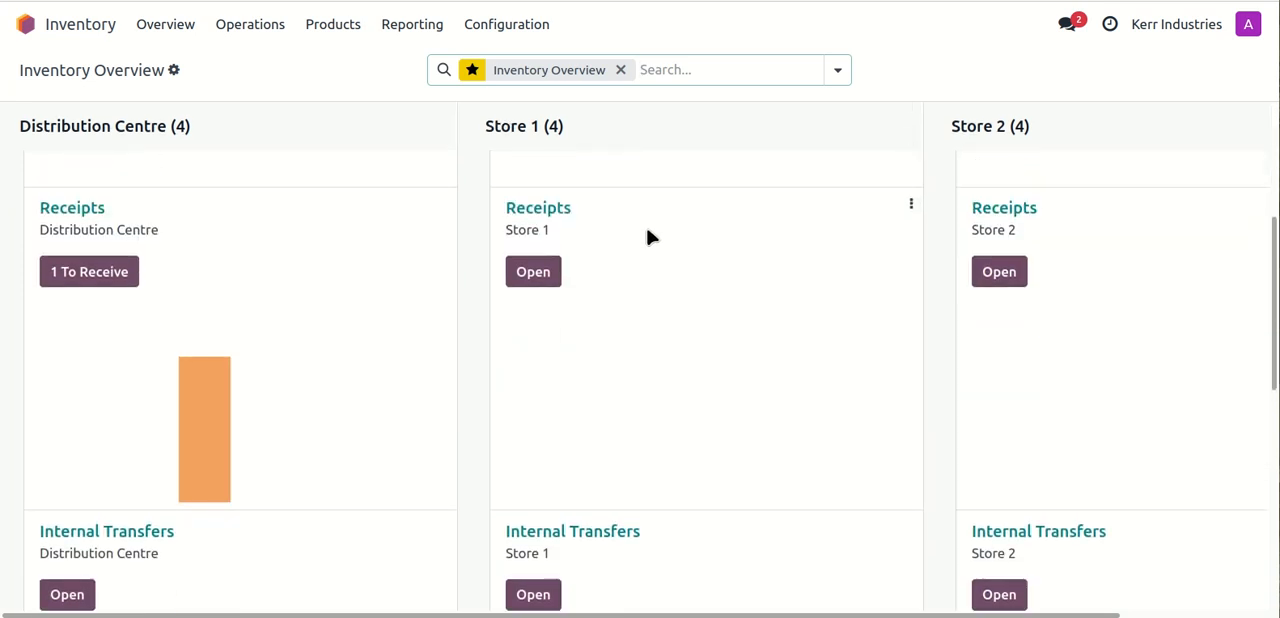
pyautogui.click(74, 279)
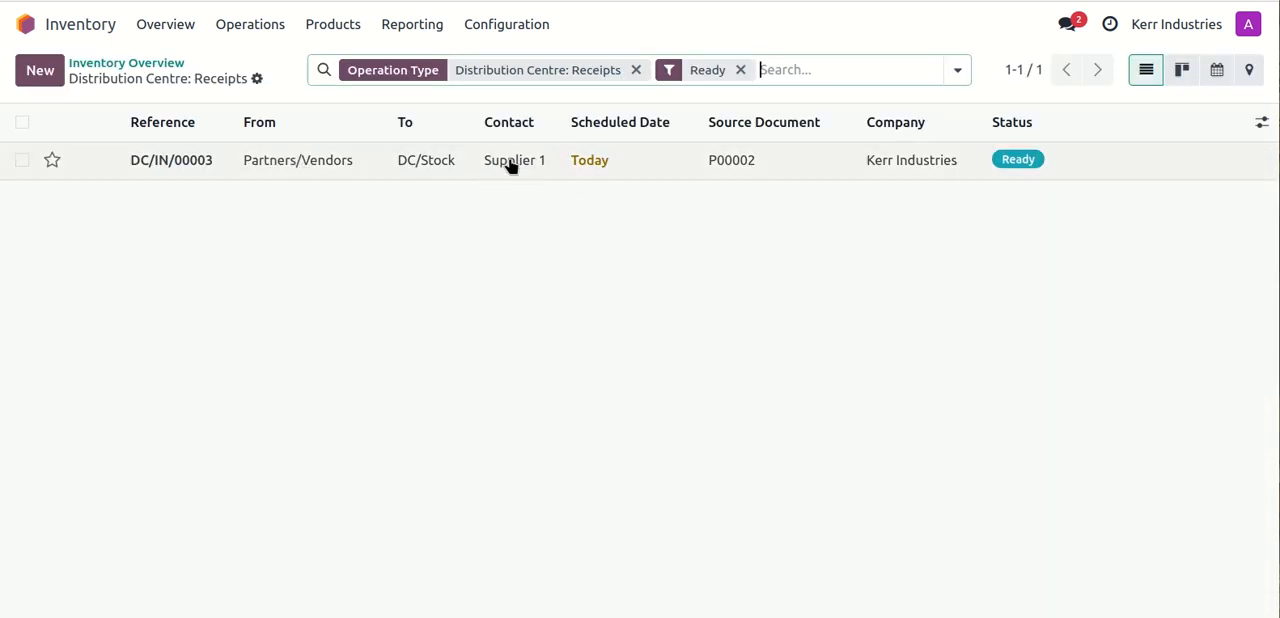
pyautogui.click(370, 172)
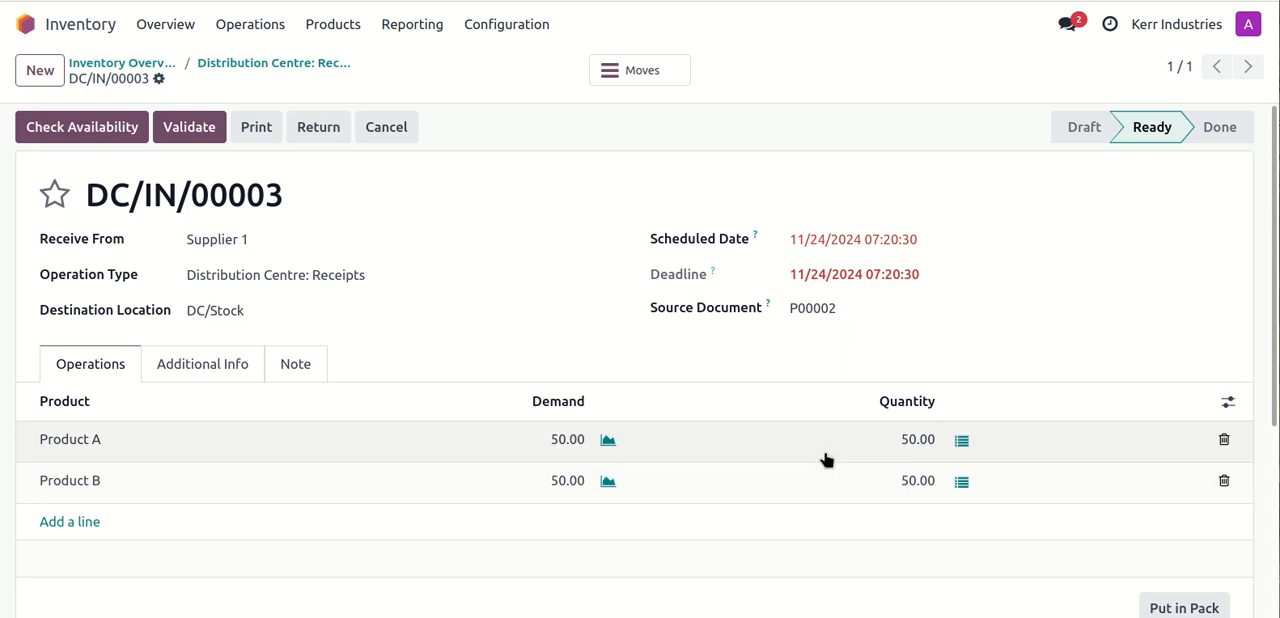
# - Examine Product A's stock move lines and the Store To choices for the 30-unit line, leaving them unedited
pyautogui.click(961, 441)
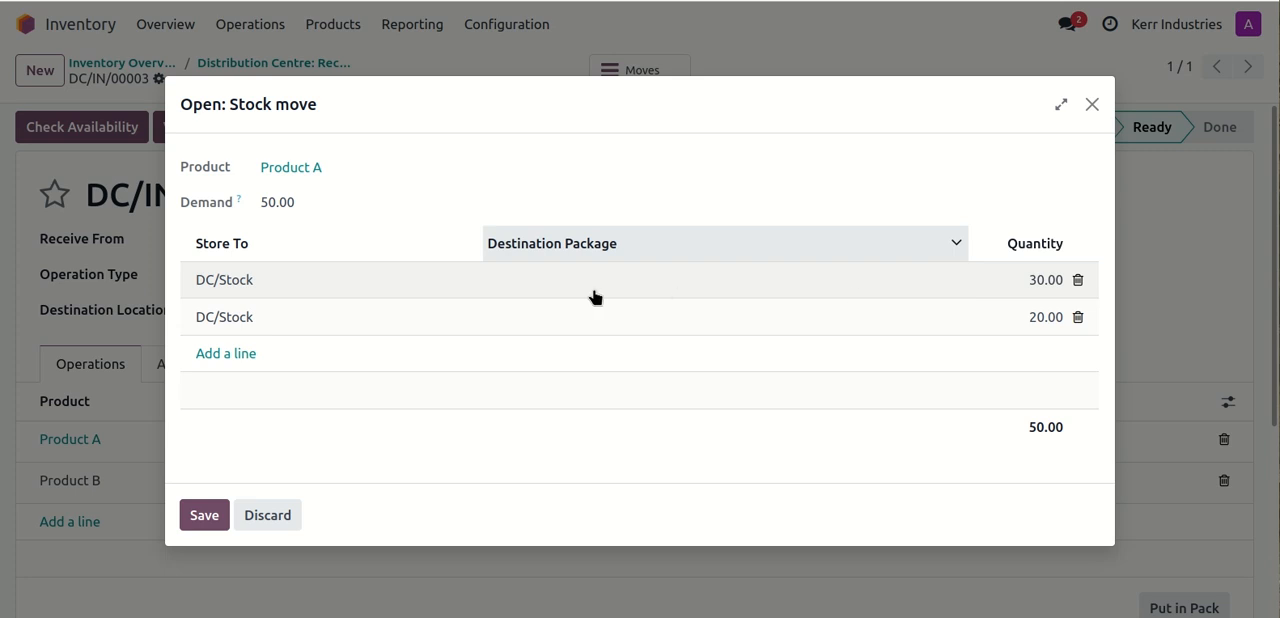
pyautogui.click(268, 280)
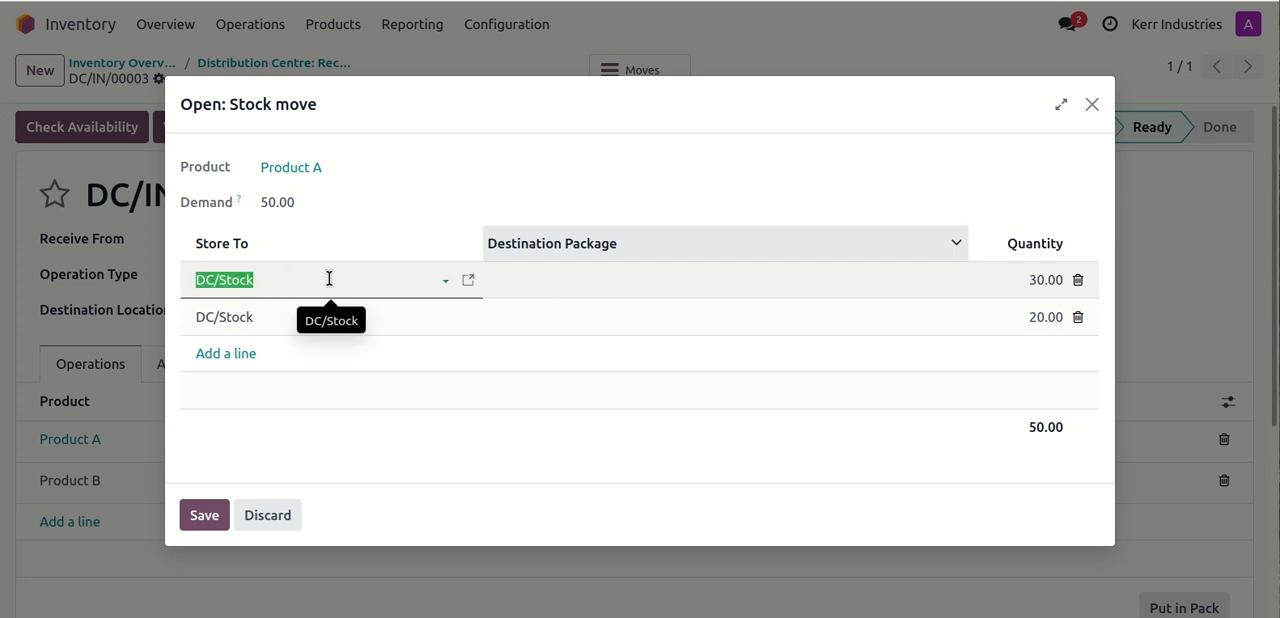
pyautogui.click(330, 278)
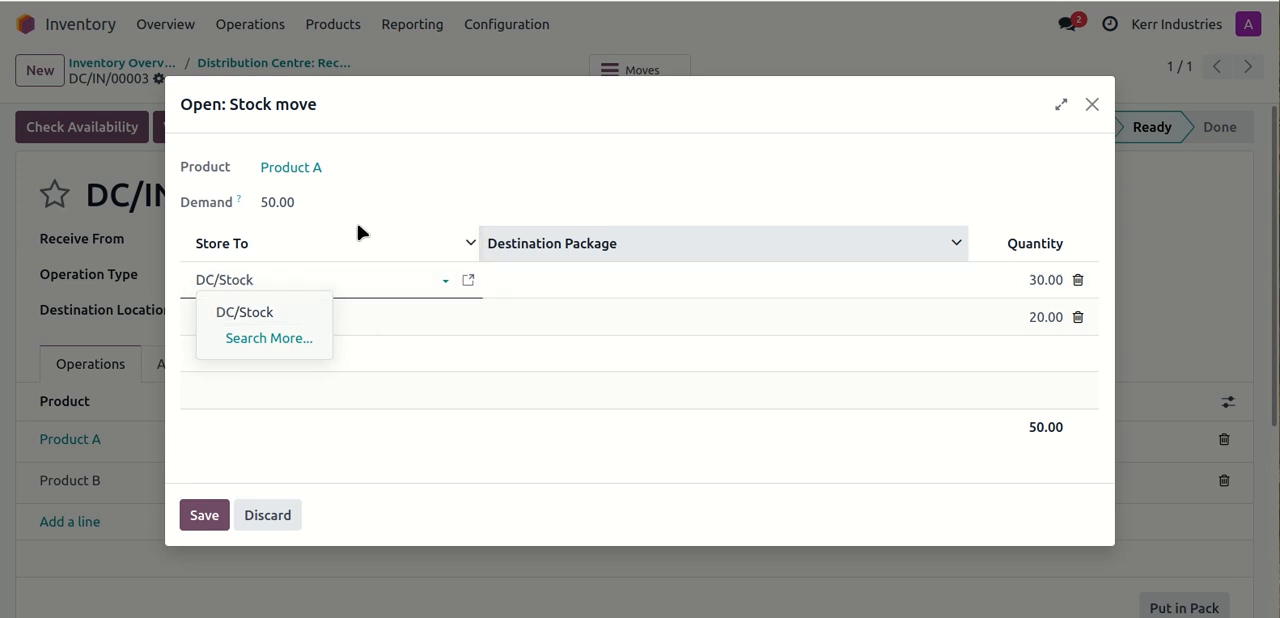
pyautogui.press('Escape')
pyautogui.press('Escape')
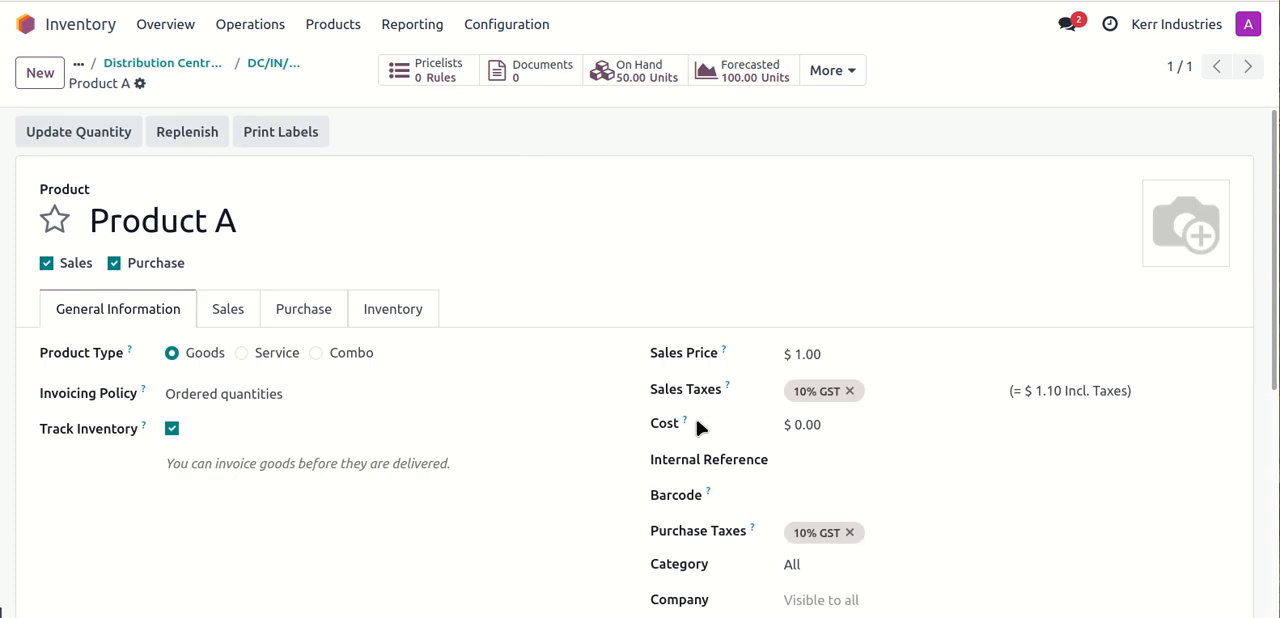
# - Return to receipt DC/IN/00003, review Product A's stock move lines without changing them, and validate the receipt
pyautogui.click(272, 62)
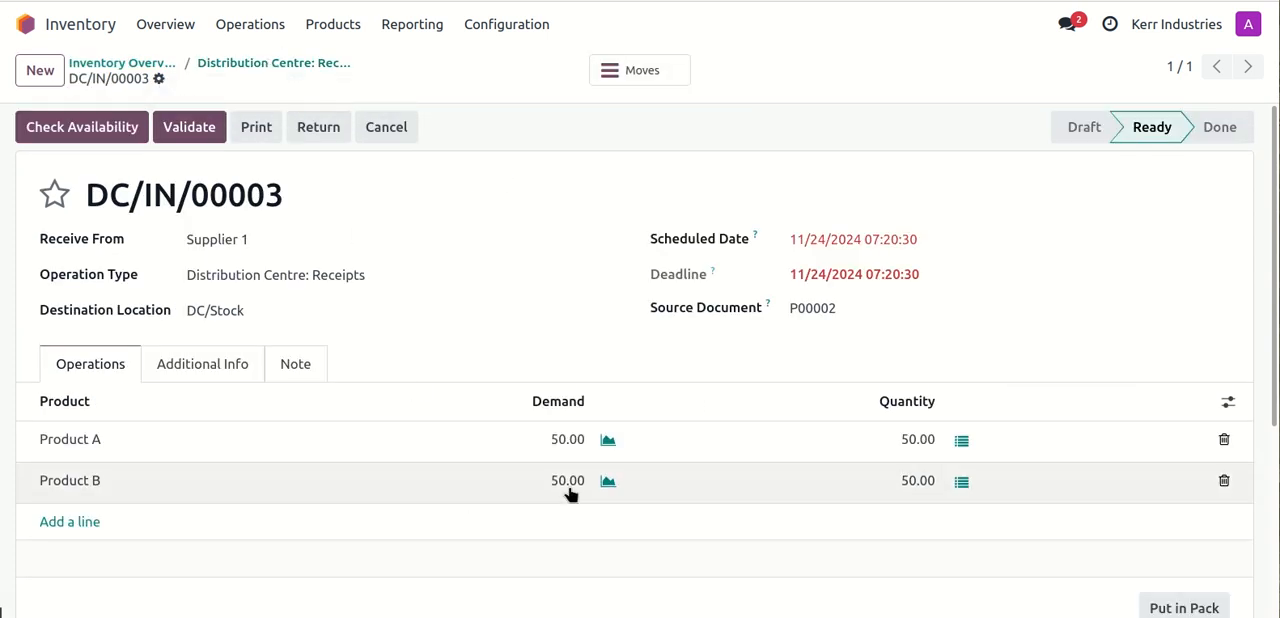
pyautogui.click(962, 441)
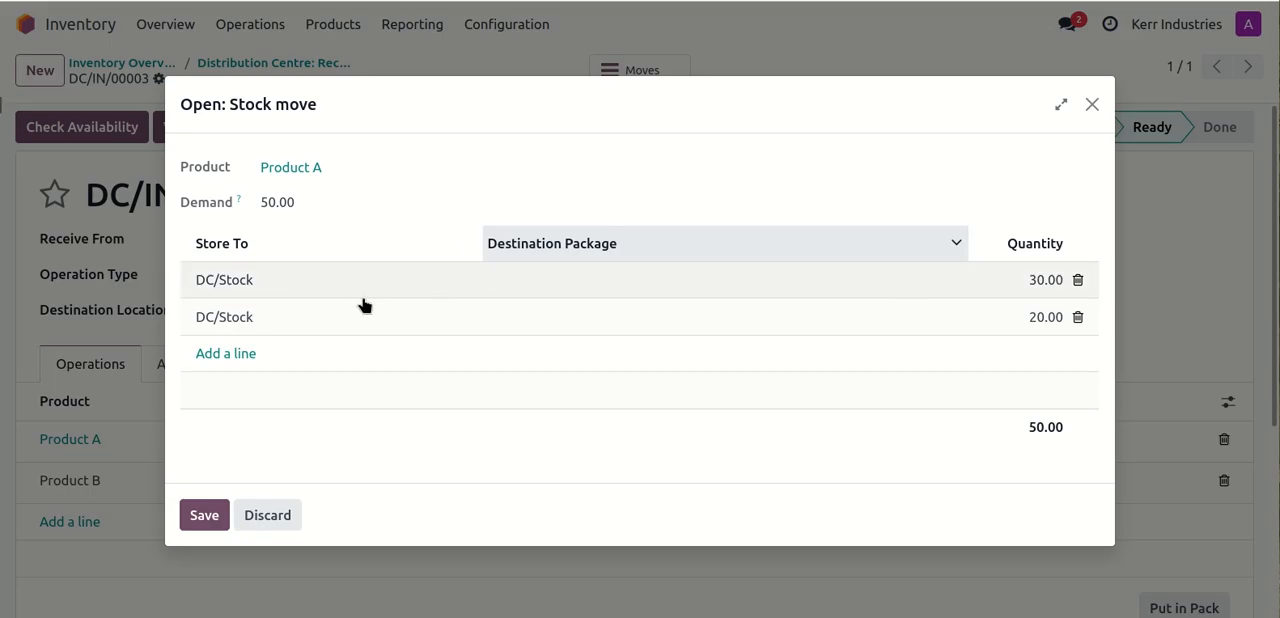
pyautogui.click(295, 517)
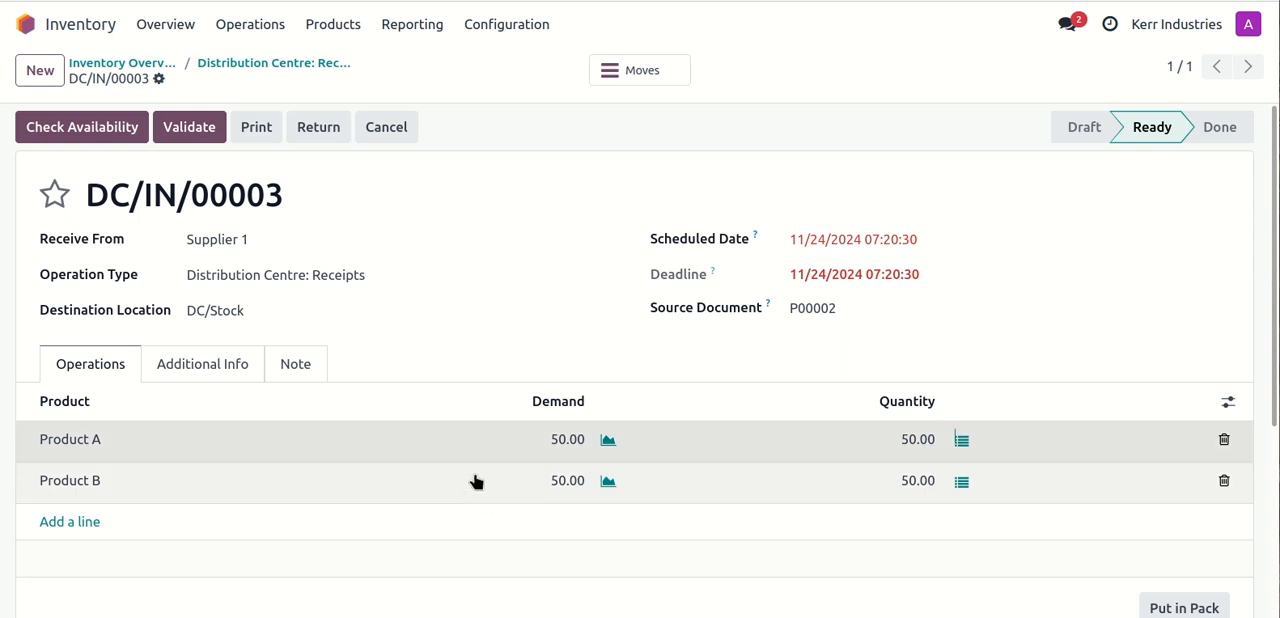
pyautogui.click(183, 129)
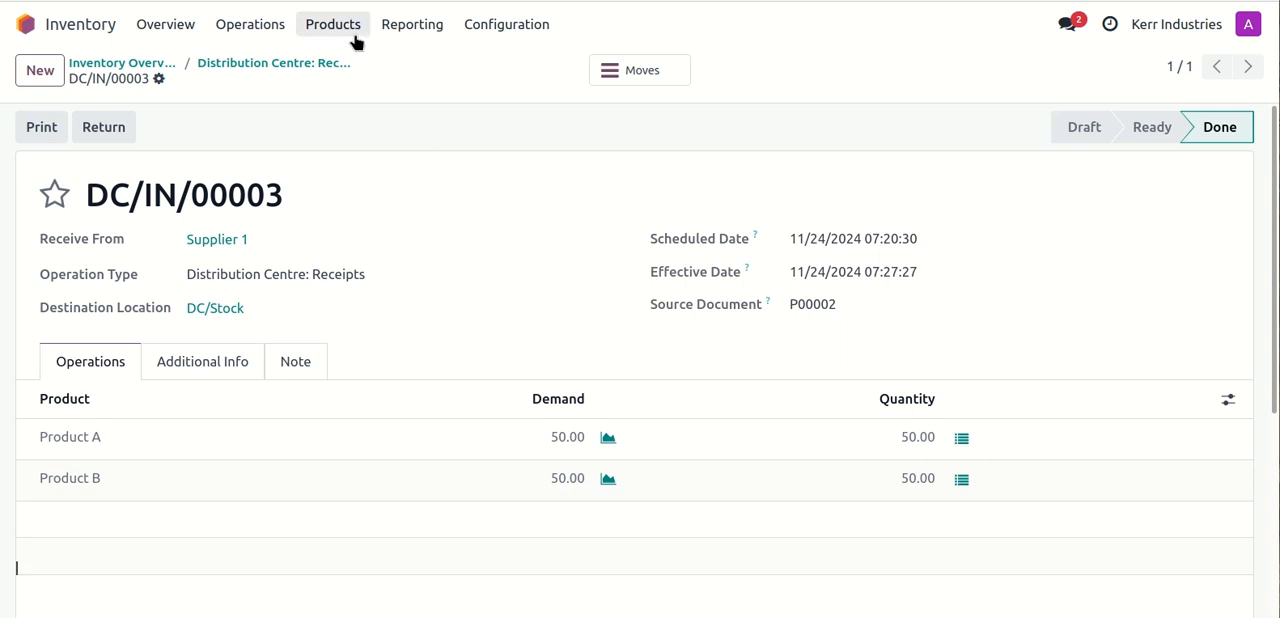
# - Open Product B from the product list and inspect its on-hand quantity by location and package
pyautogui.click(330, 25)
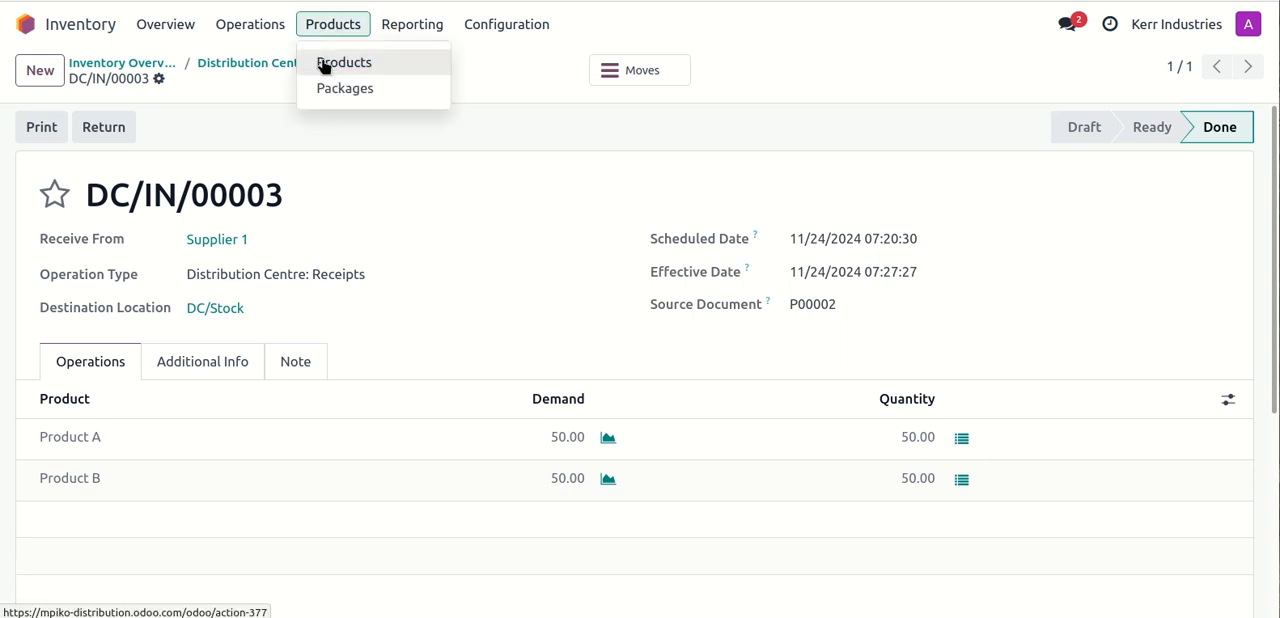
pyautogui.click(325, 64)
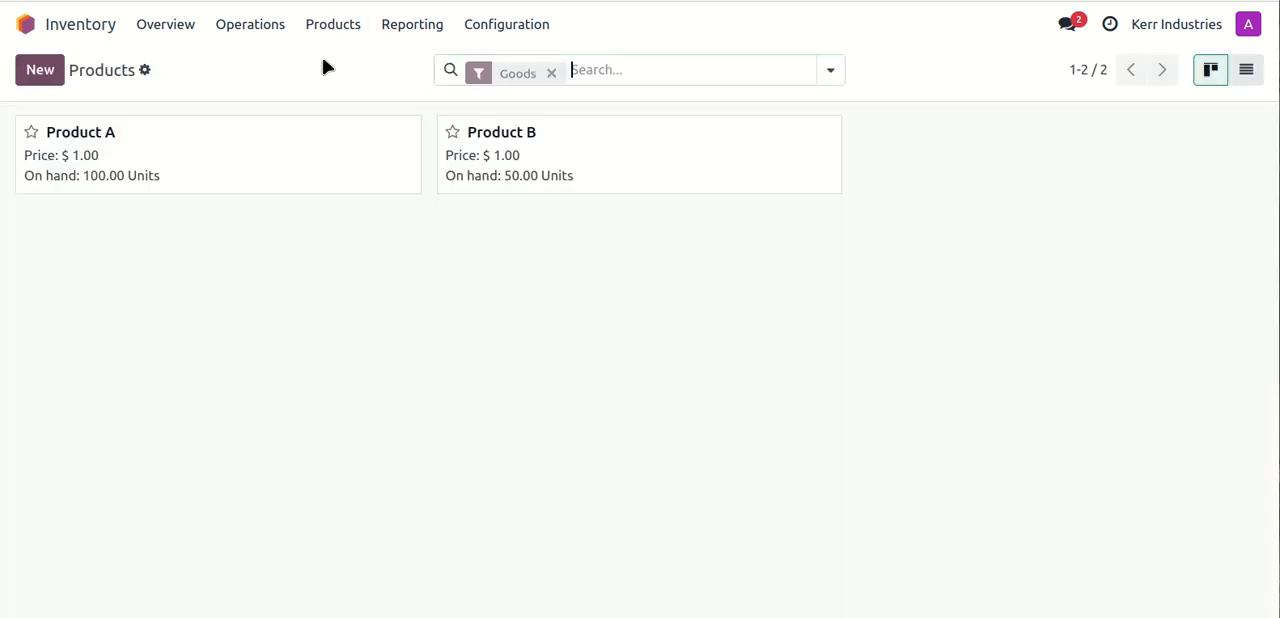
pyautogui.click(537, 154)
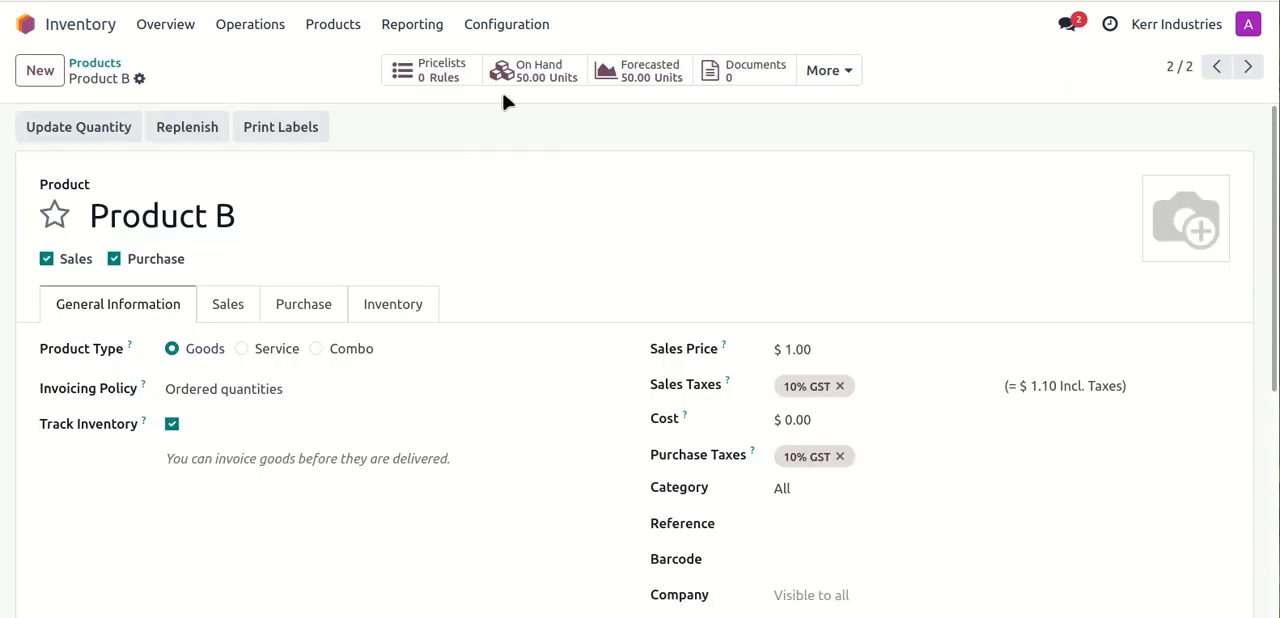
pyautogui.click(542, 72)
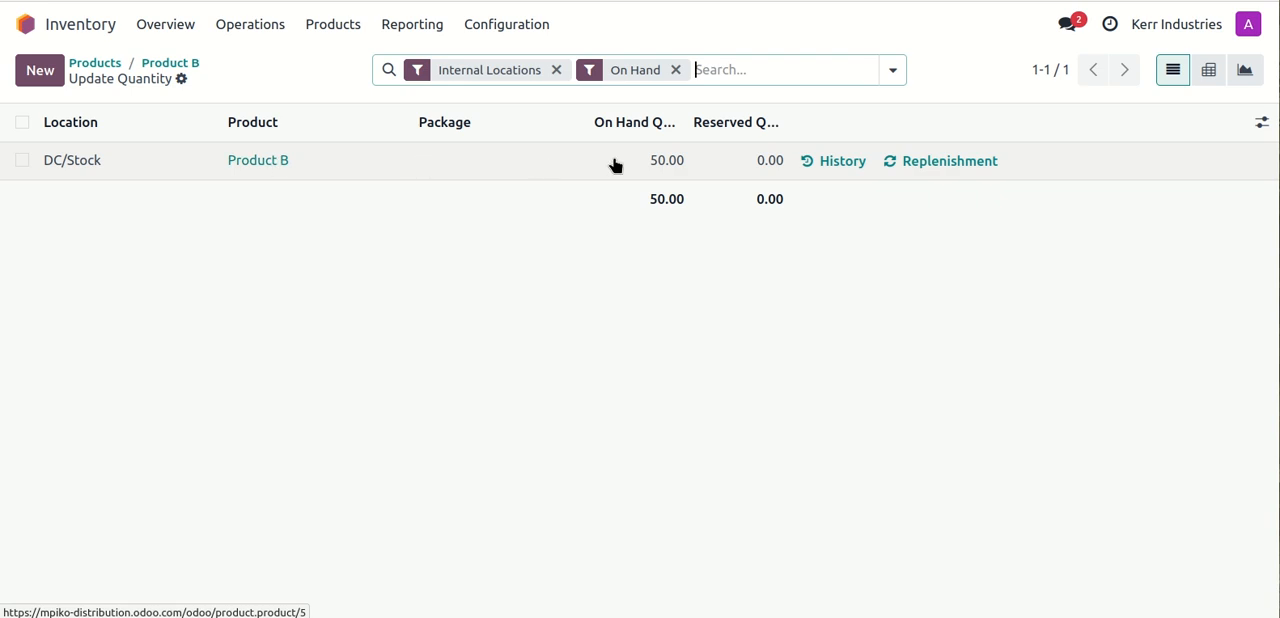
pyautogui.click(261, 328)
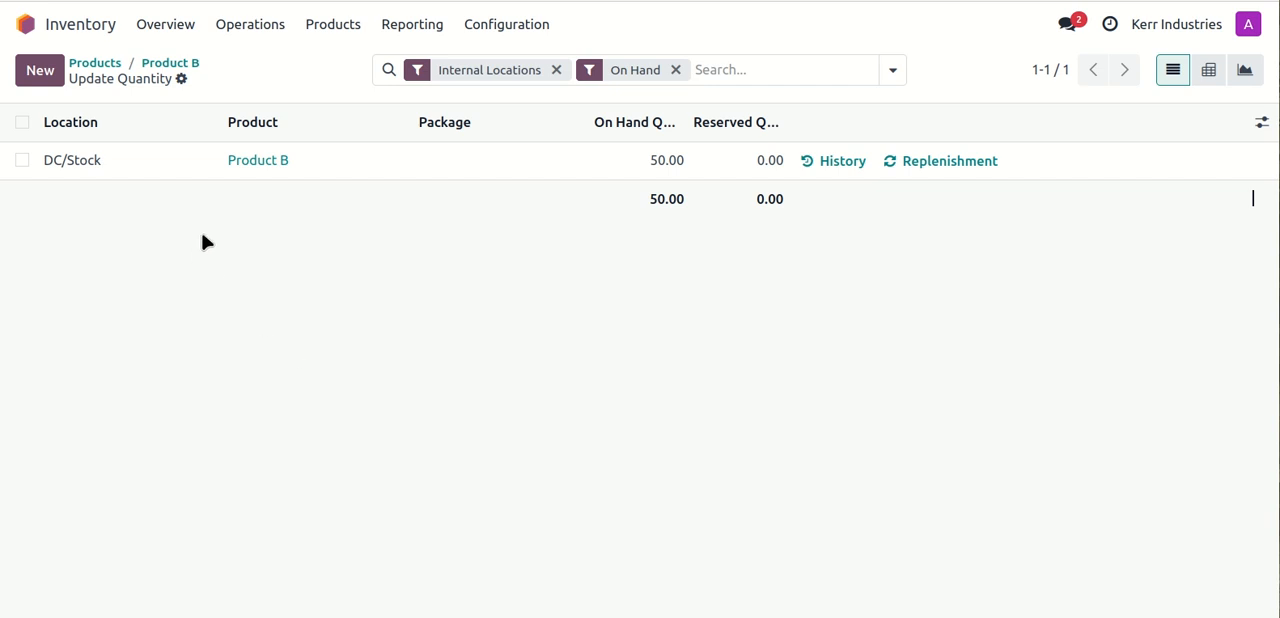
# - Open the Packages list, expand the group without a location and look through its packages
pyautogui.click(347, 24)
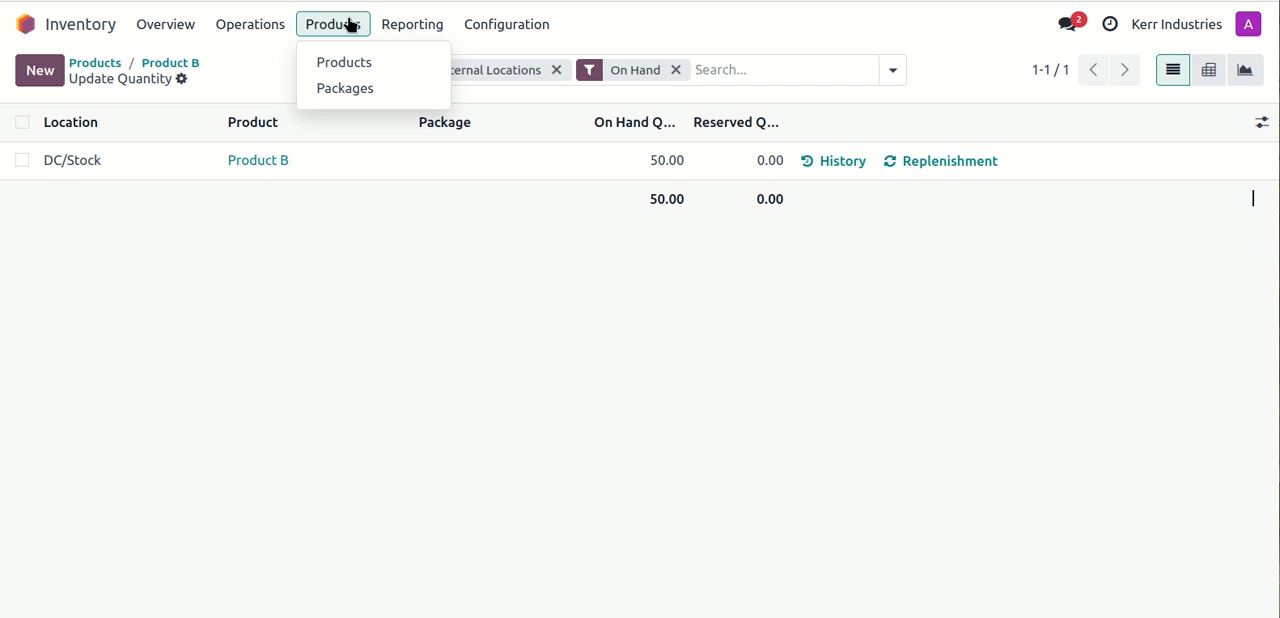
pyautogui.click(344, 92)
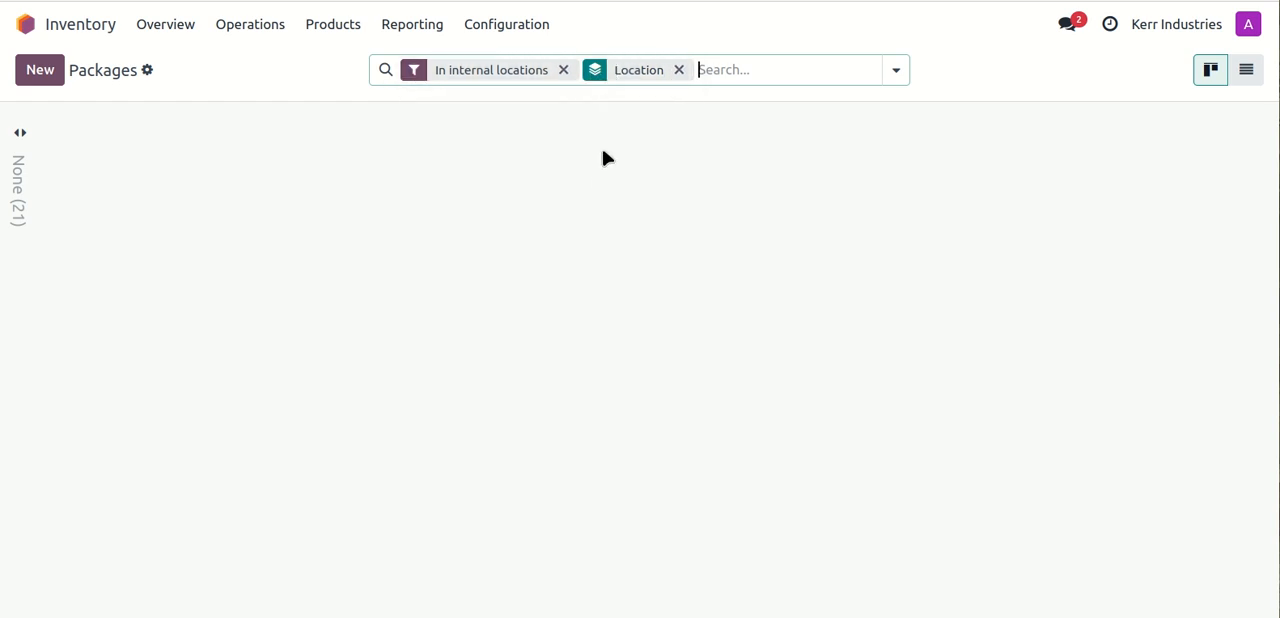
pyautogui.click(20, 172)
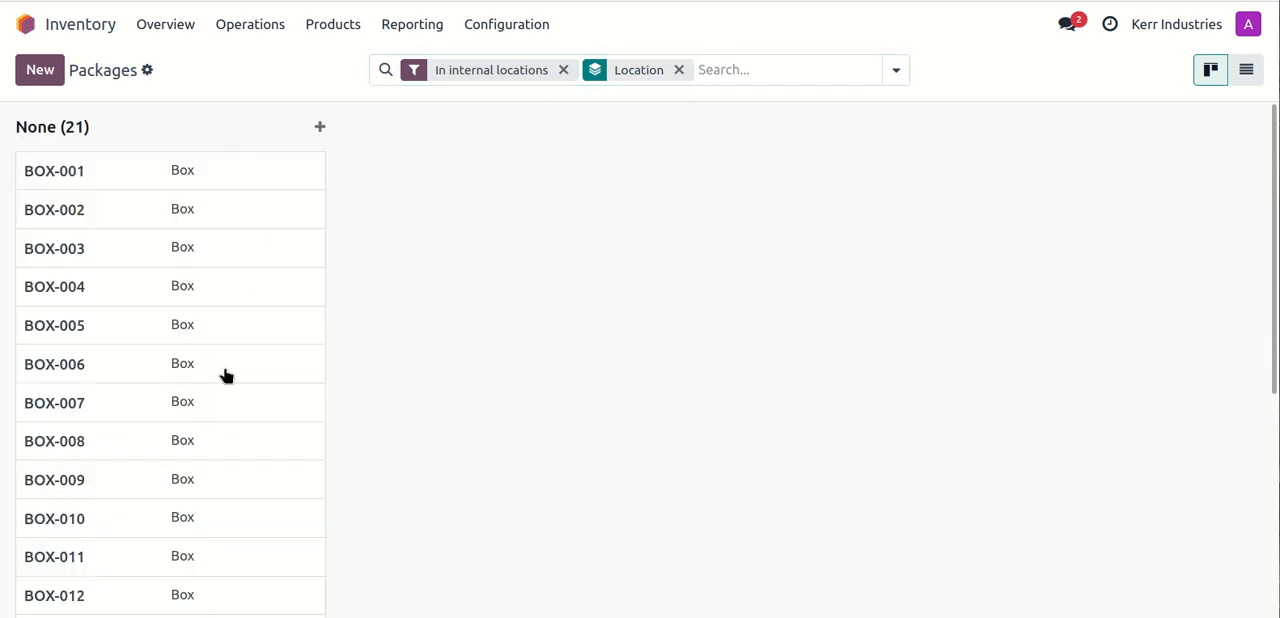
pyautogui.scroll(-3, 226, 375)
pyautogui.scroll(3, 200, 329)
pyautogui.scroll(-3, 240, 300)
pyautogui.scroll(3, 240, 300)
pyautogui.scroll(-3, 240, 298)
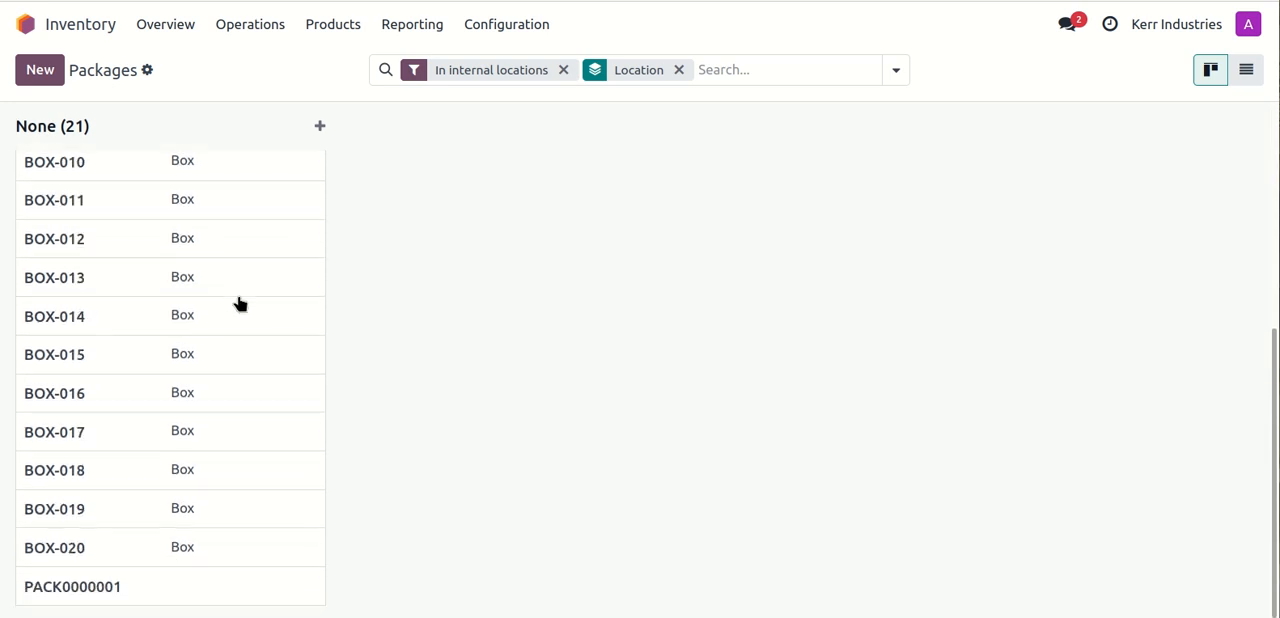
pyautogui.click(563, 72)
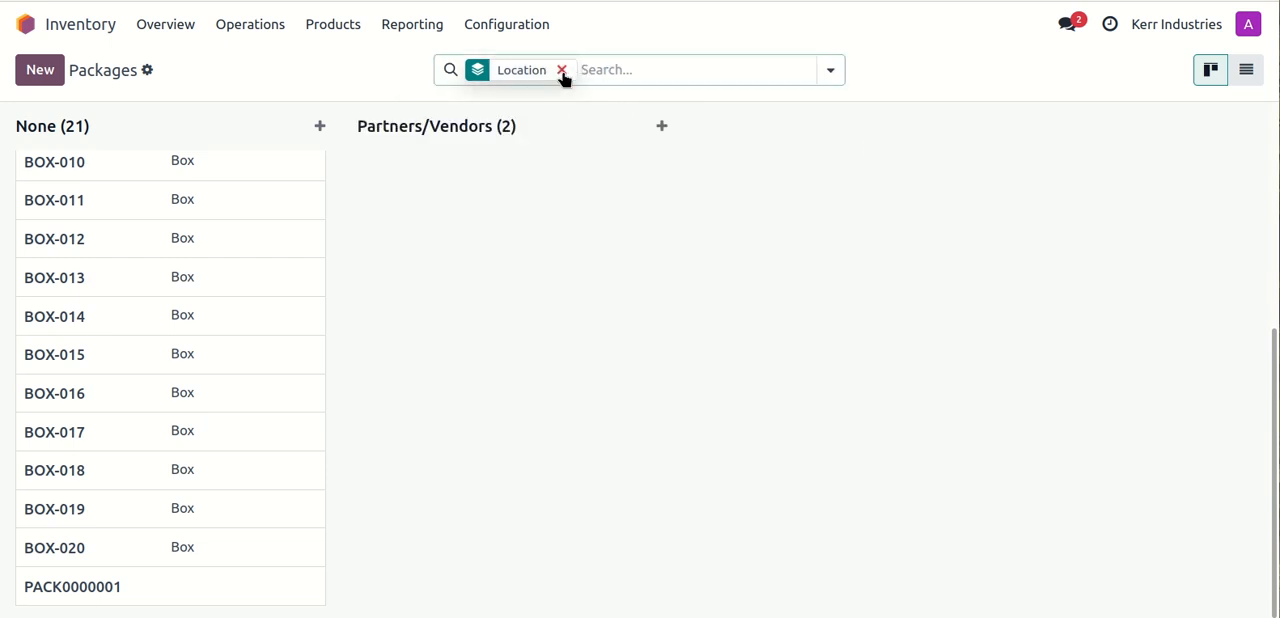
pyautogui.click(562, 72)
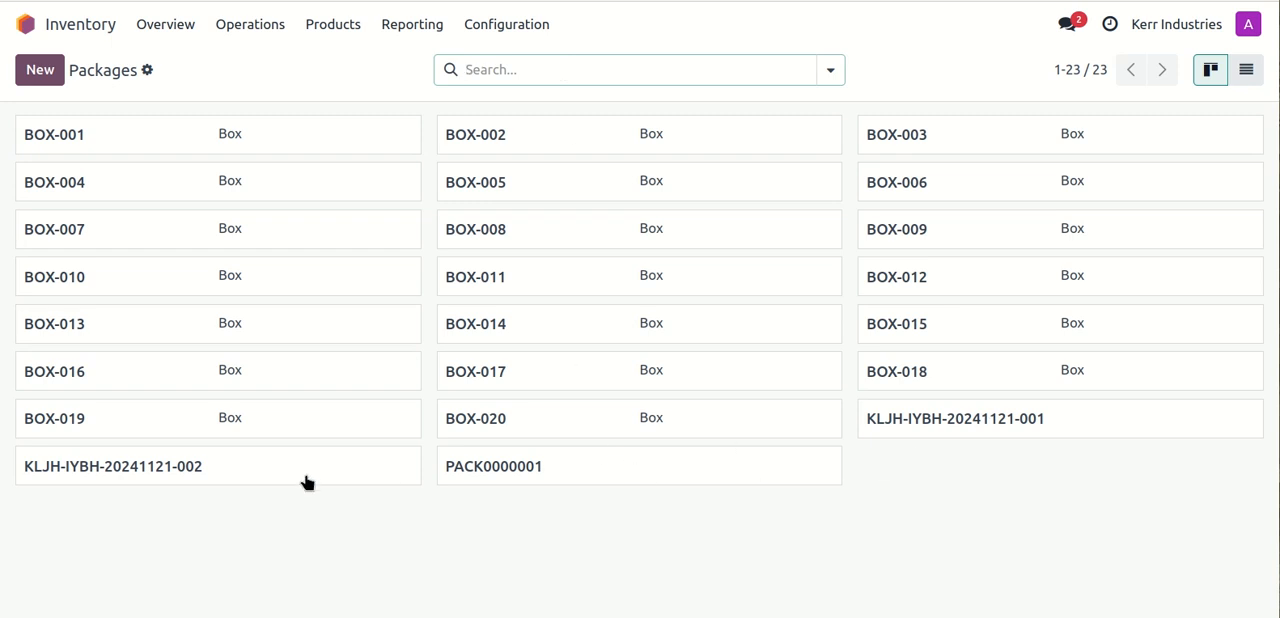
pyautogui.click(935, 424)
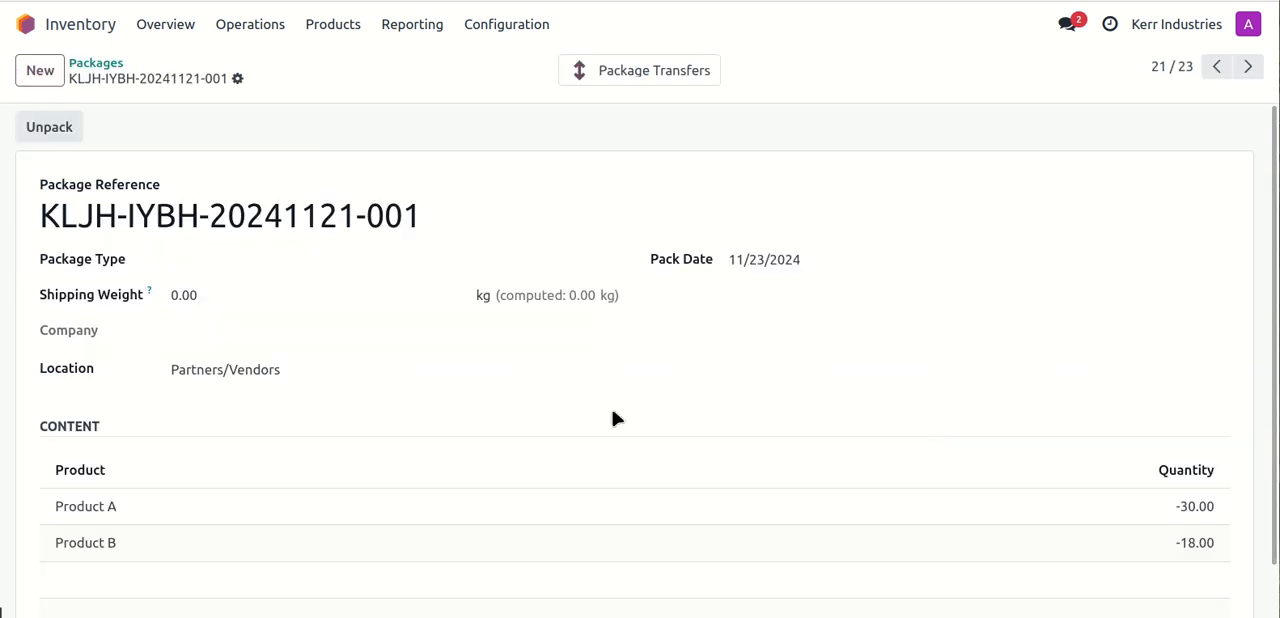
pyautogui.moveTo(309, 369); pyautogui.dragTo(358, 364)
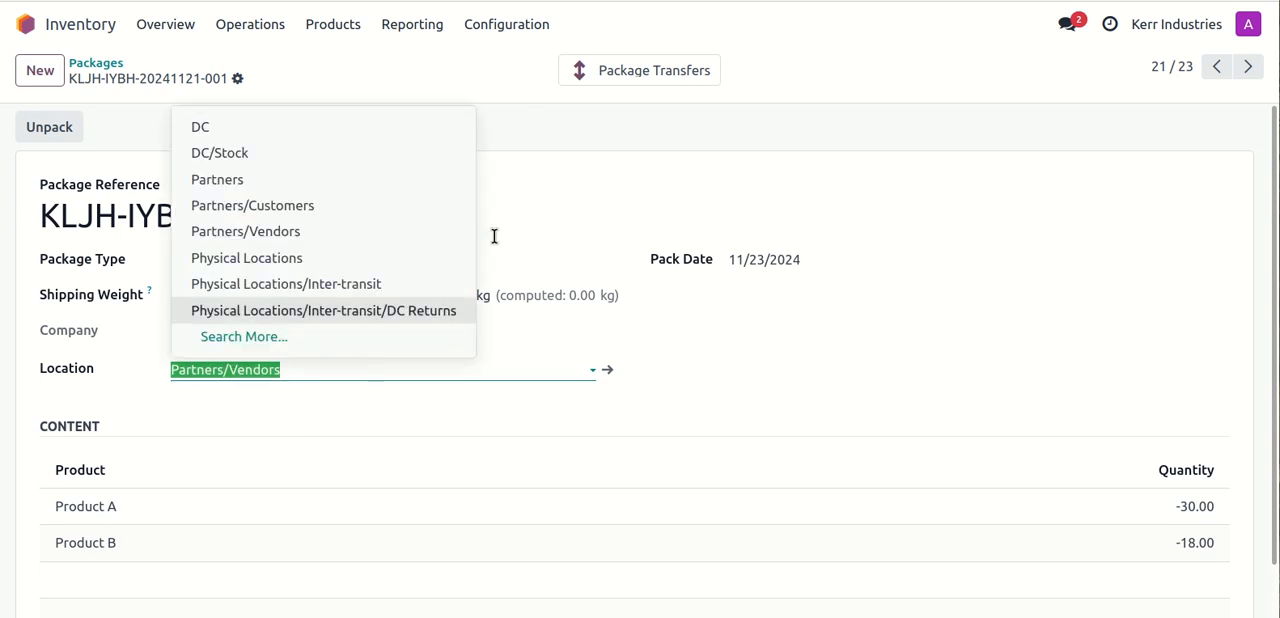
pyautogui.click(450, 83)
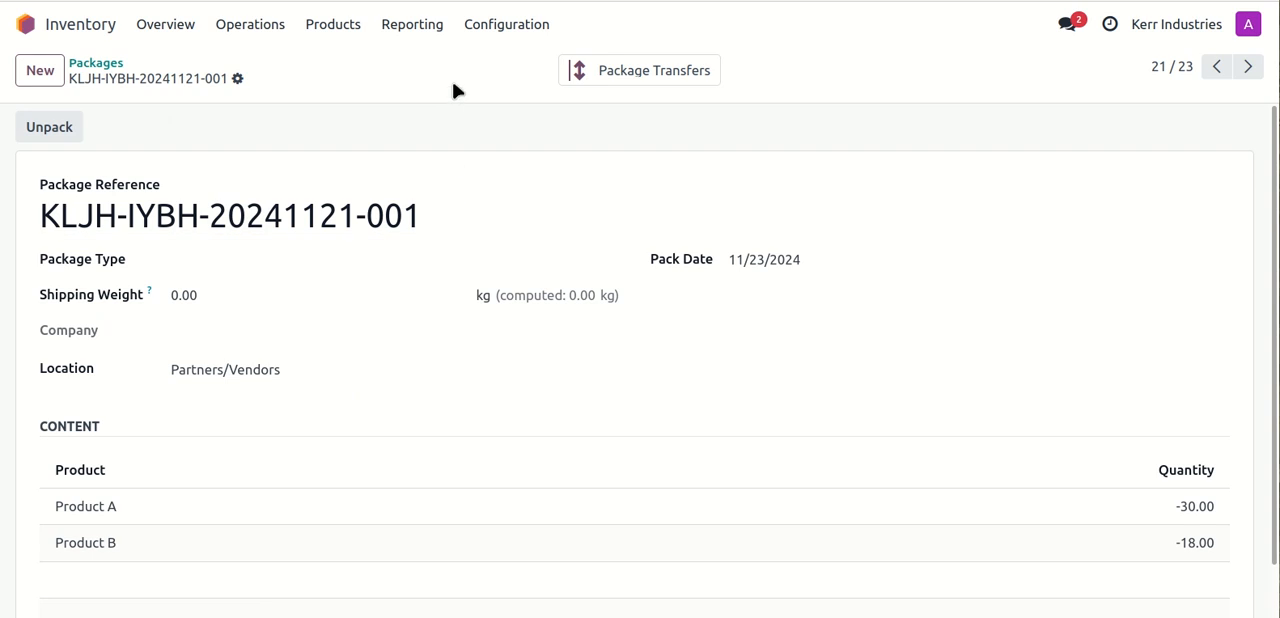
pyautogui.click(99, 65)
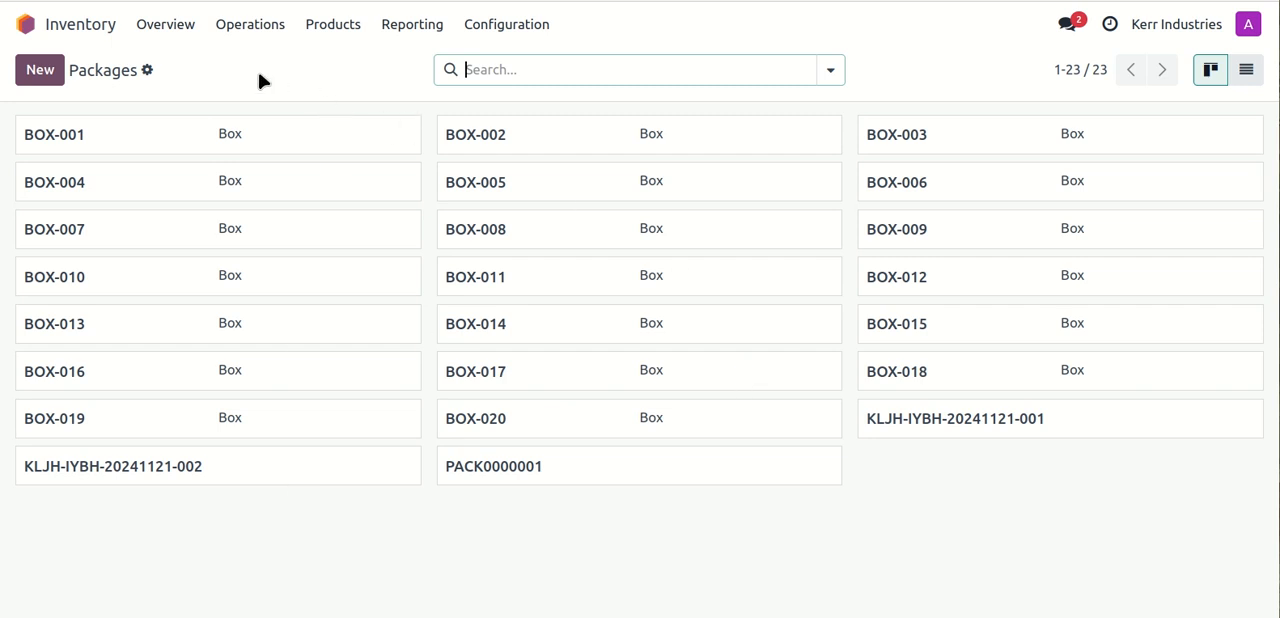
# - Switch to the Purchase app and view the detailed operations of purchase order P00002's receipt
pyautogui.click(30, 23)
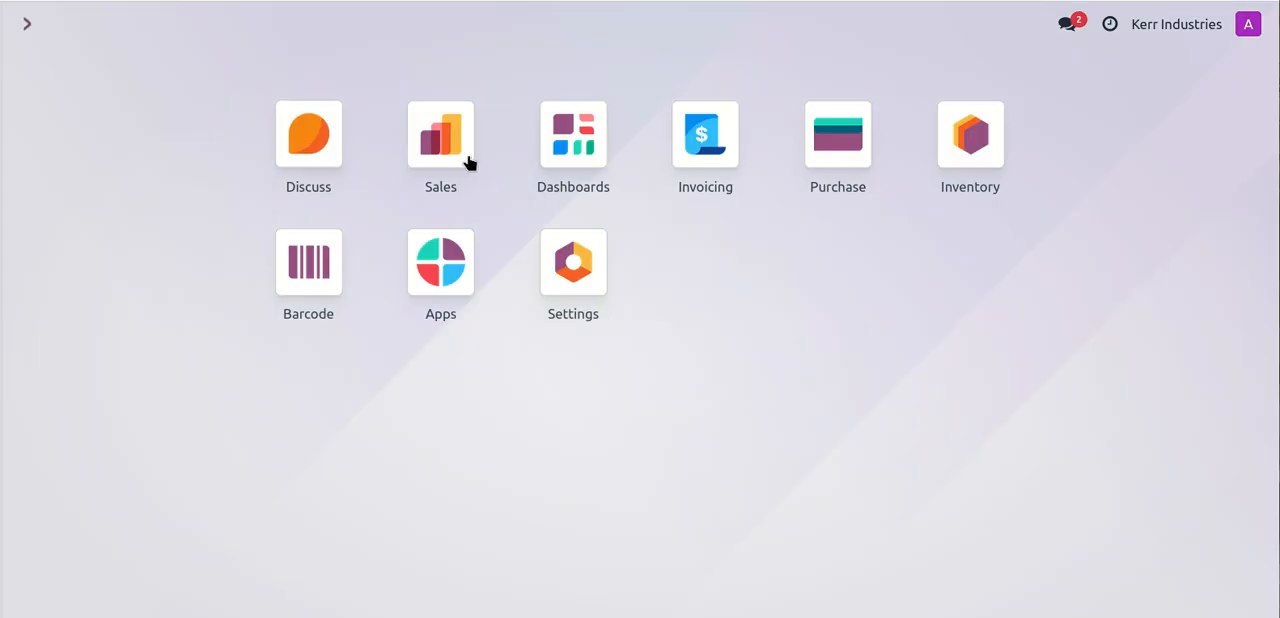
pyautogui.click(846, 140)
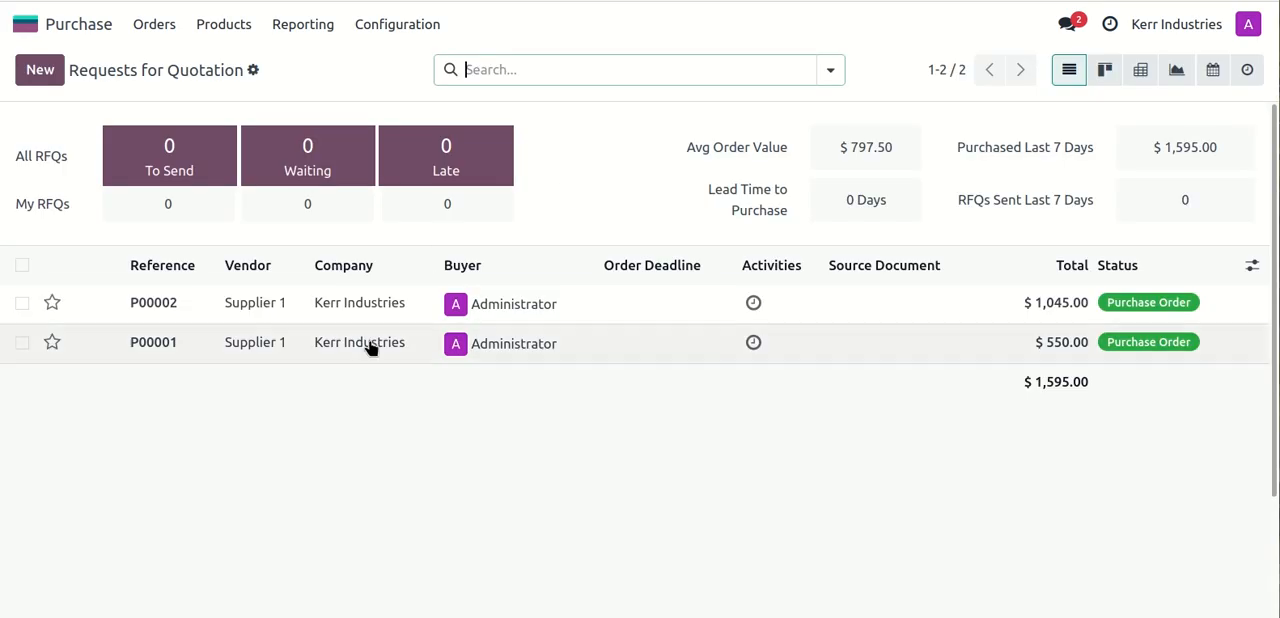
pyautogui.click(330, 316)
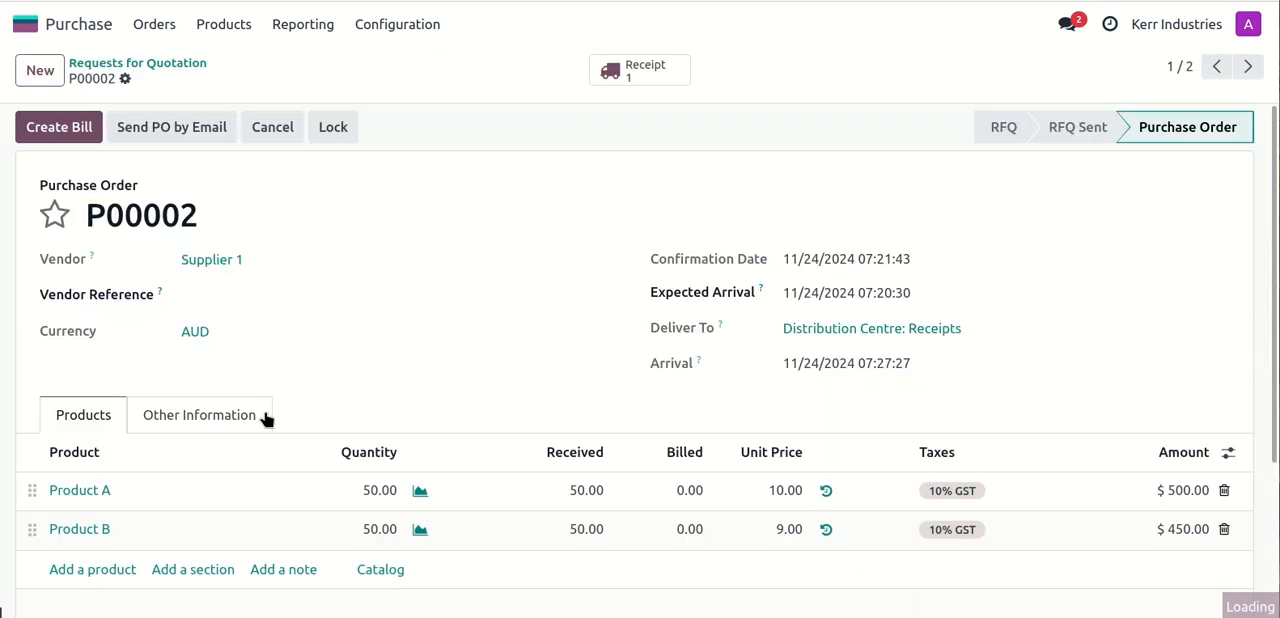
pyautogui.click(652, 74)
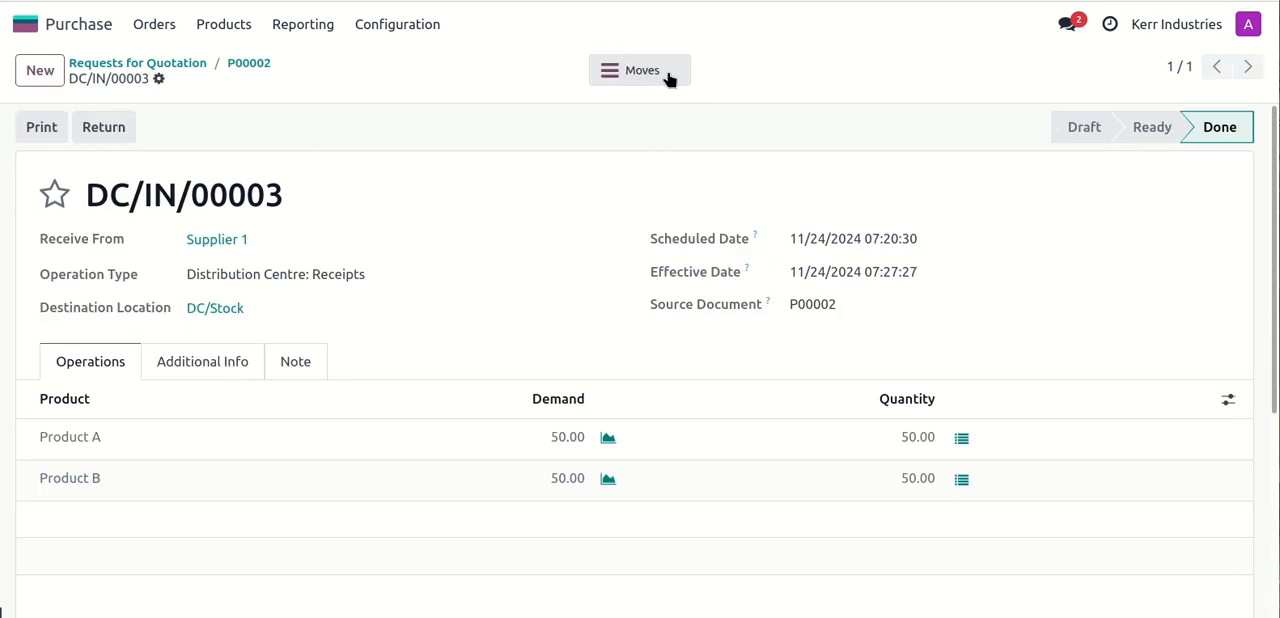
pyautogui.click(666, 79)
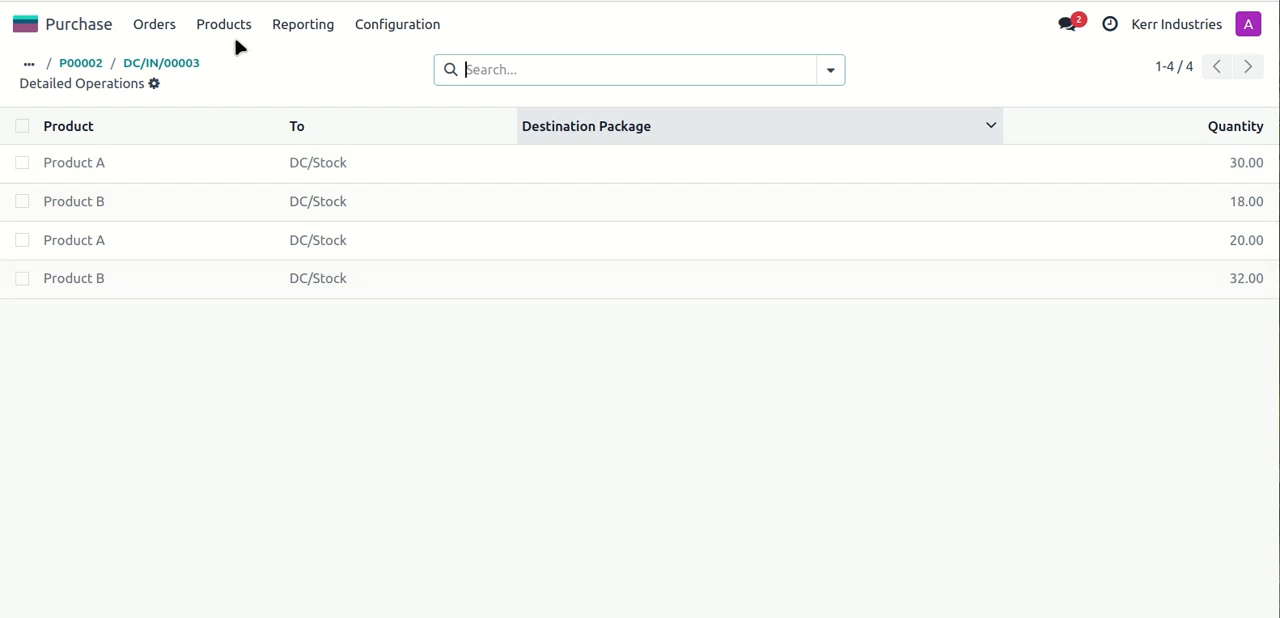
# - Switch to the Inventory app, review receipt DC/IN/00003 among the Distribution Centre's receipts, and return to the Inventory Overview
pyautogui.click(27, 26)
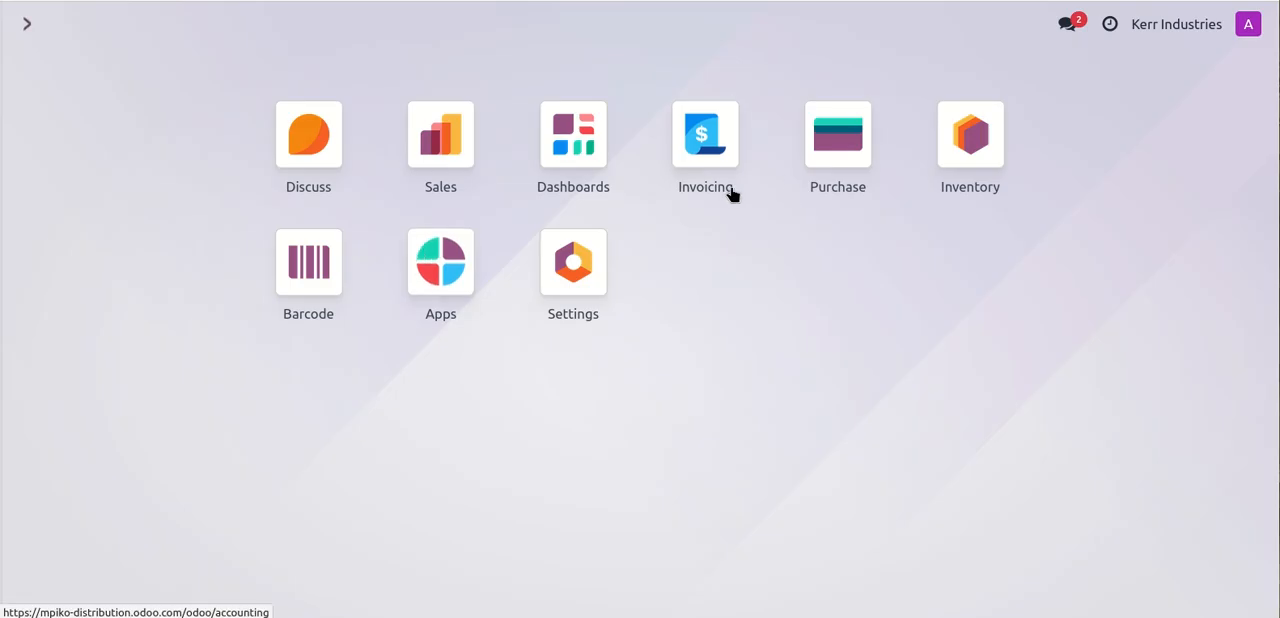
pyautogui.click(966, 150)
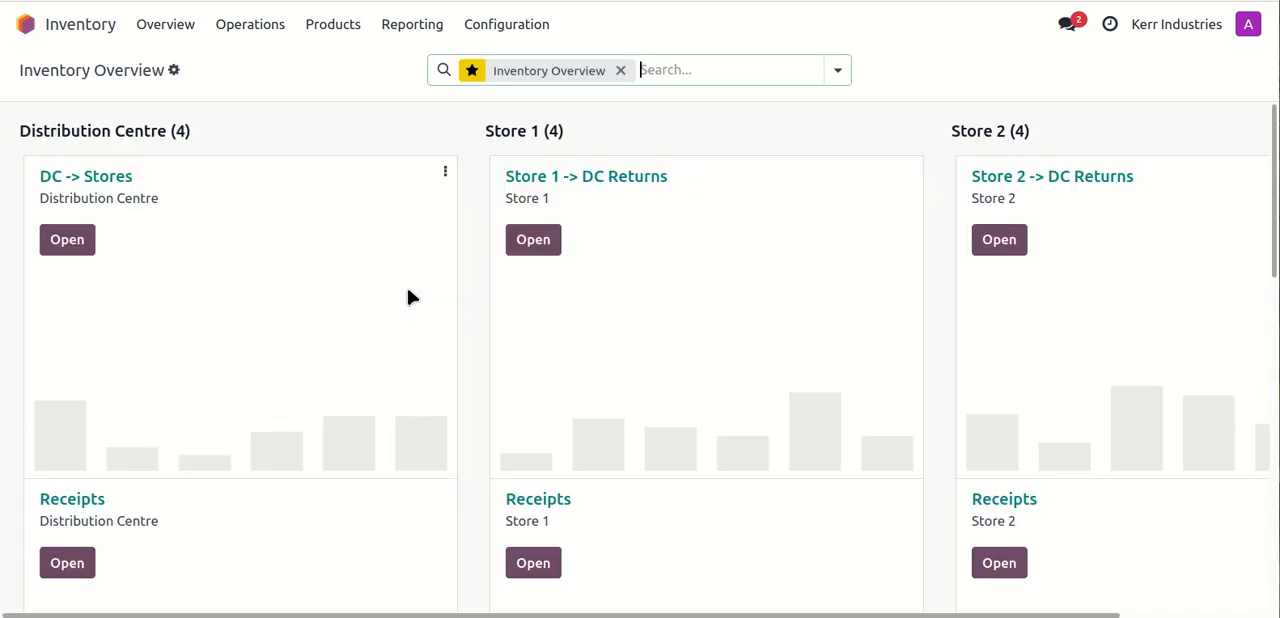
pyautogui.scroll(-4, 268, 276)
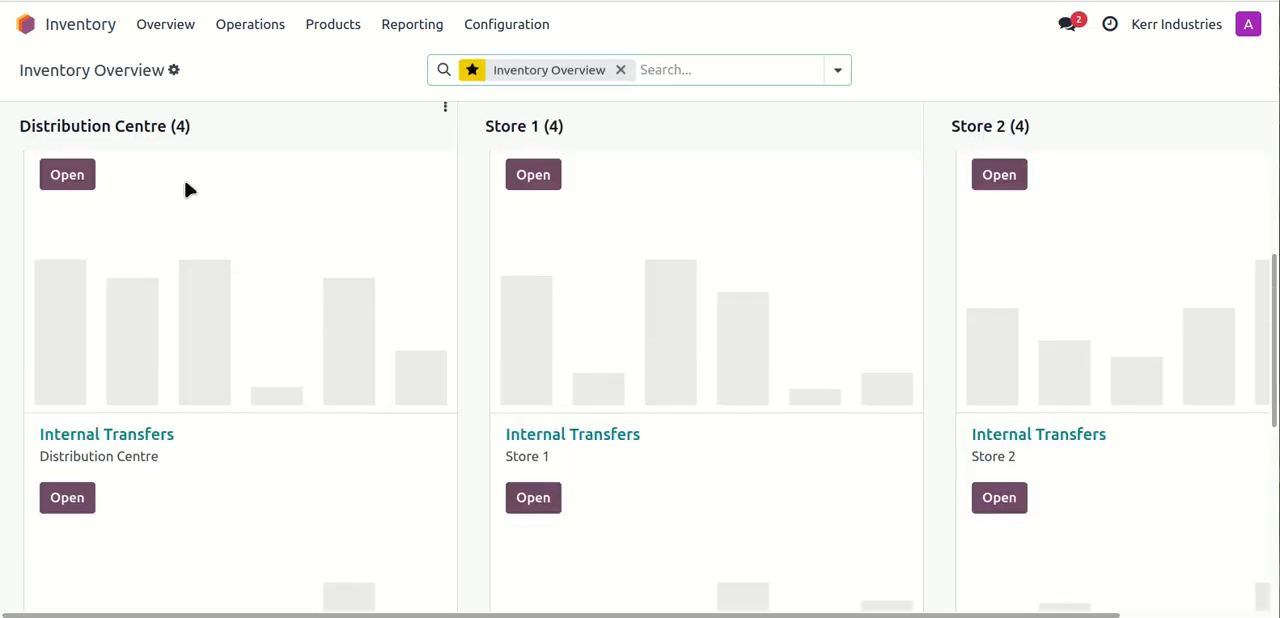
pyautogui.scroll(1, 247, 220)
pyautogui.click(90, 208)
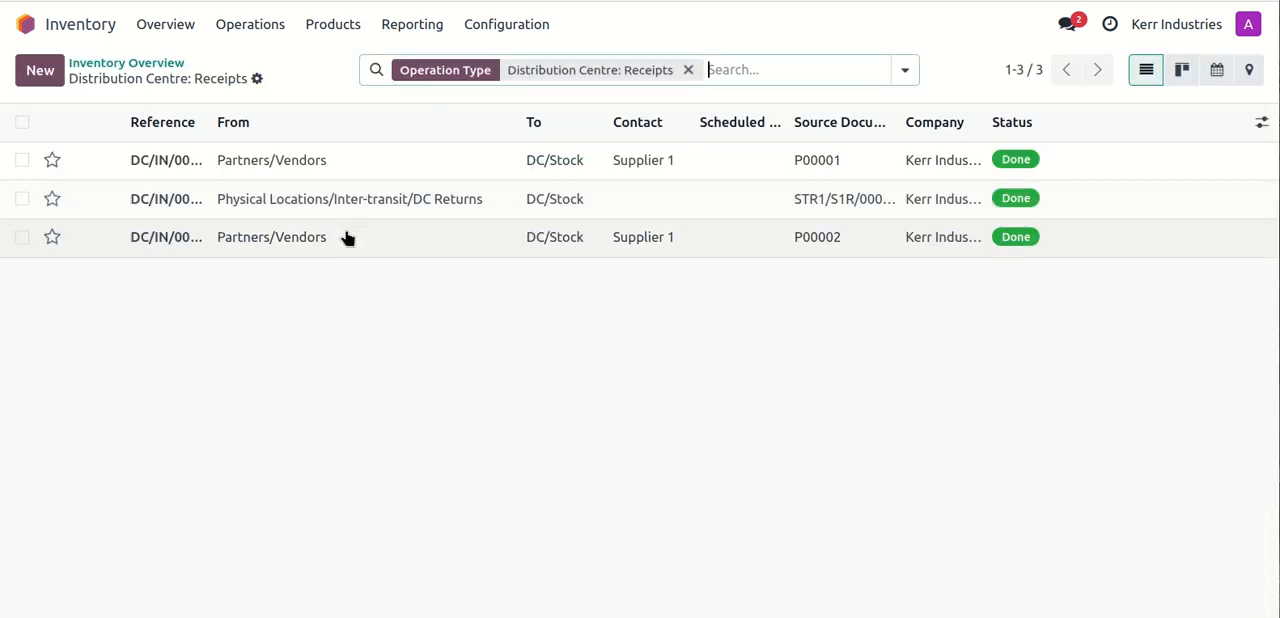
pyautogui.click(551, 240)
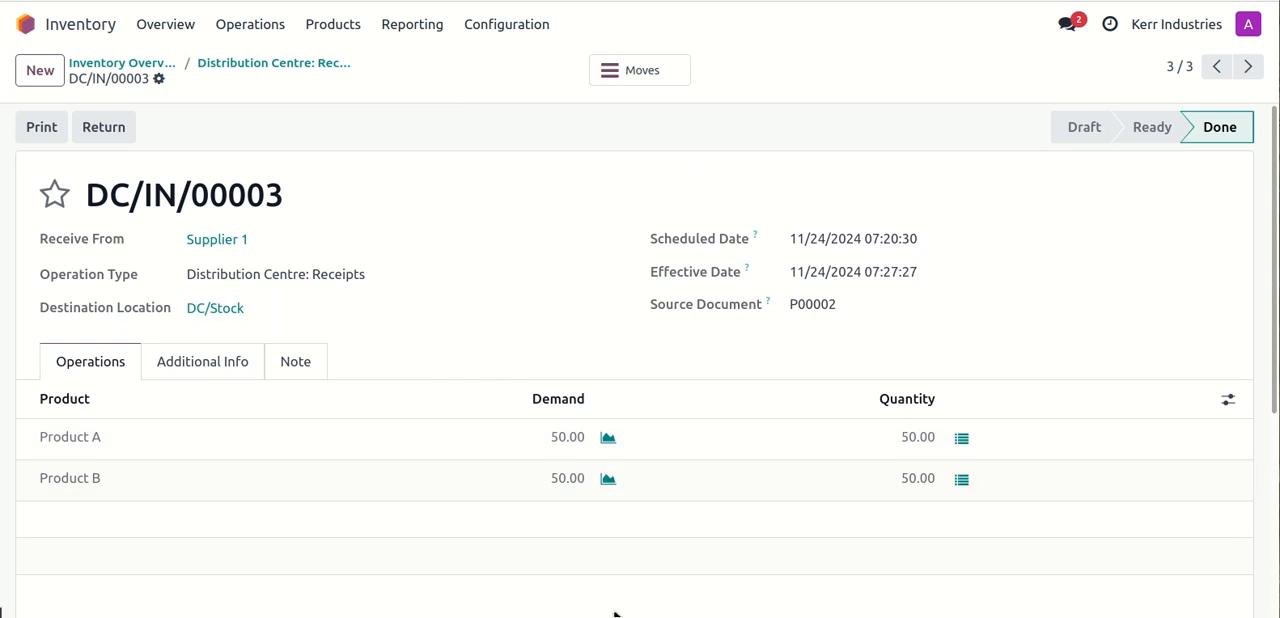
pyautogui.scroll(-3, 591, 445)
pyautogui.scroll(3, 591, 445)
pyautogui.click(95, 63)
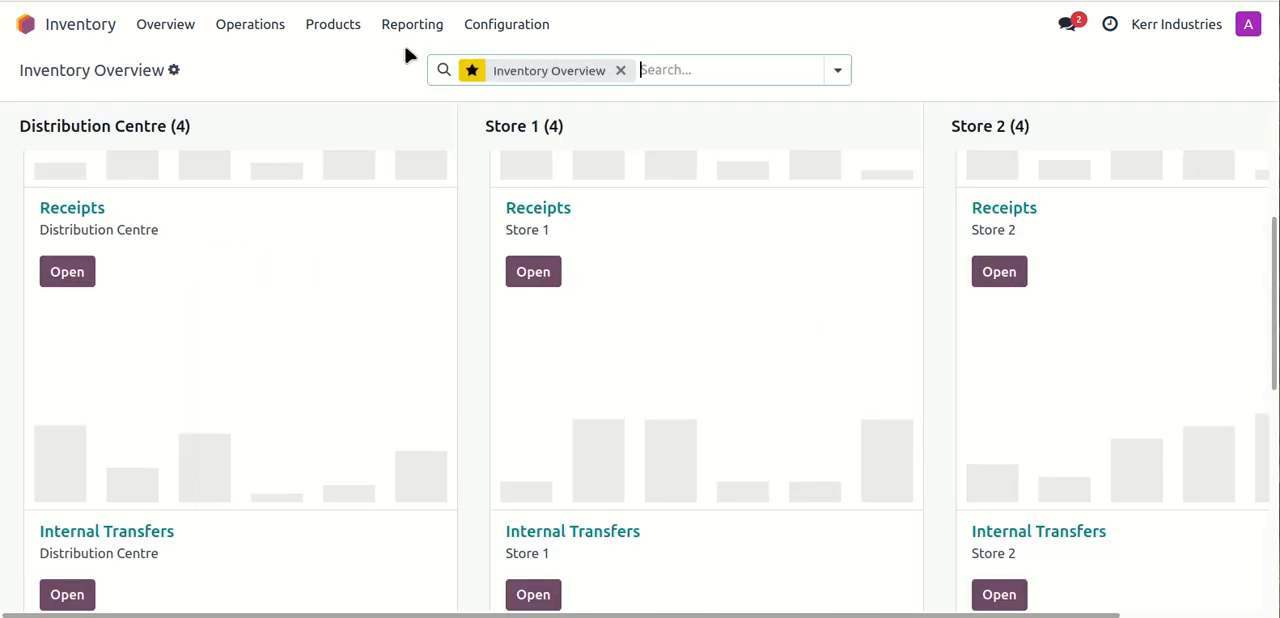